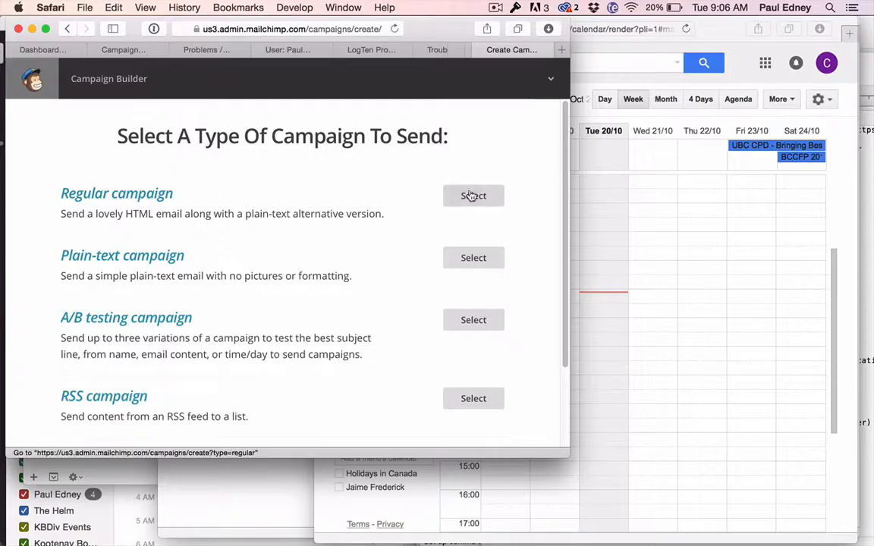
- Create a regular campaign sent to the Nelson Residential Care List and continue to Setup
{"action": "left_click", "coordinate": [470, 196]}
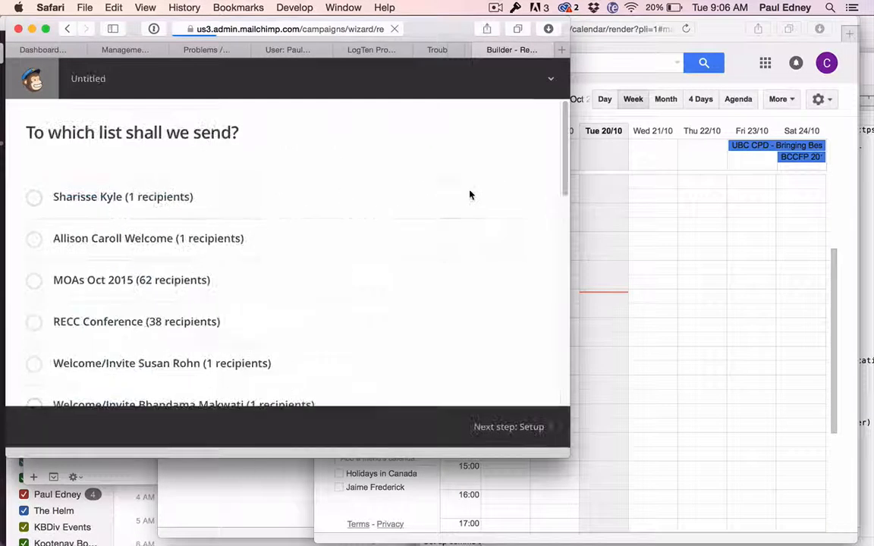
{"action": "scroll", "coordinate": [427, 221], "scroll_direction": "down", "scroll_amount": 2}
{"action": "scroll", "coordinate": [426, 221], "scroll_direction": "down", "scroll_amount": 2}
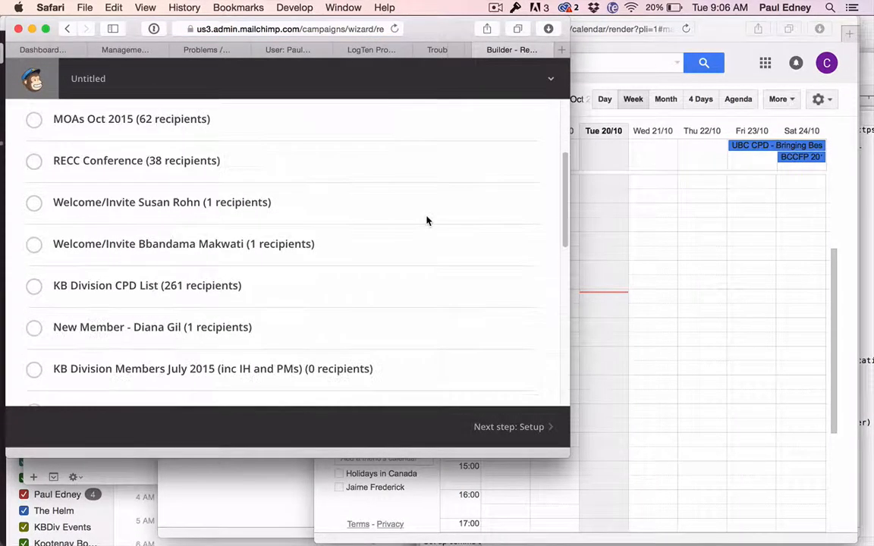
{"action": "scroll", "coordinate": [228, 297], "scroll_direction": "down", "scroll_amount": 2}
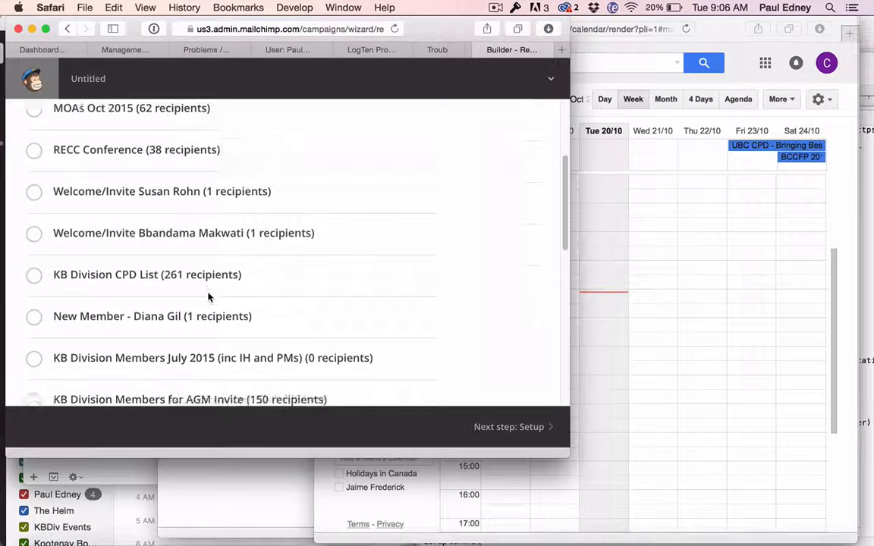
{"action": "scroll", "coordinate": [209, 296], "scroll_direction": "down", "scroll_amount": 5}
{"action": "left_click", "coordinate": [34, 275]}
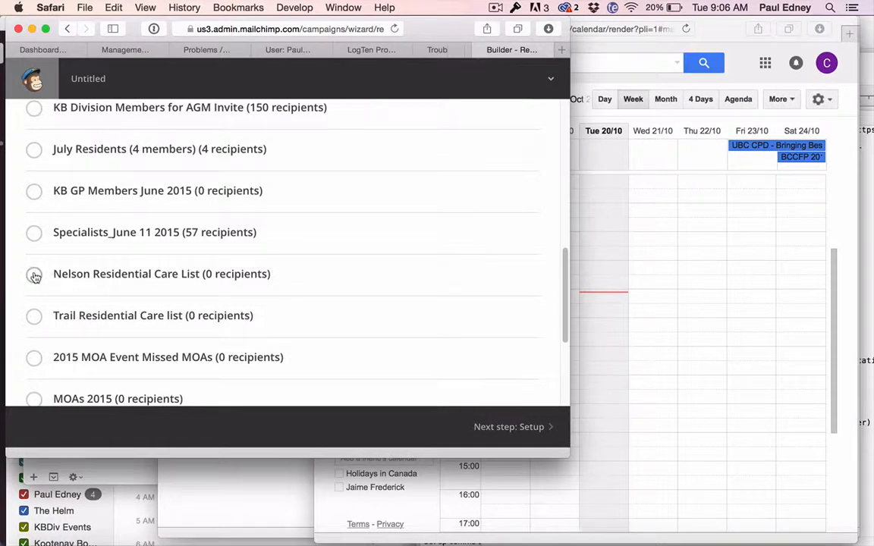
{"action": "left_click", "coordinate": [515, 429]}
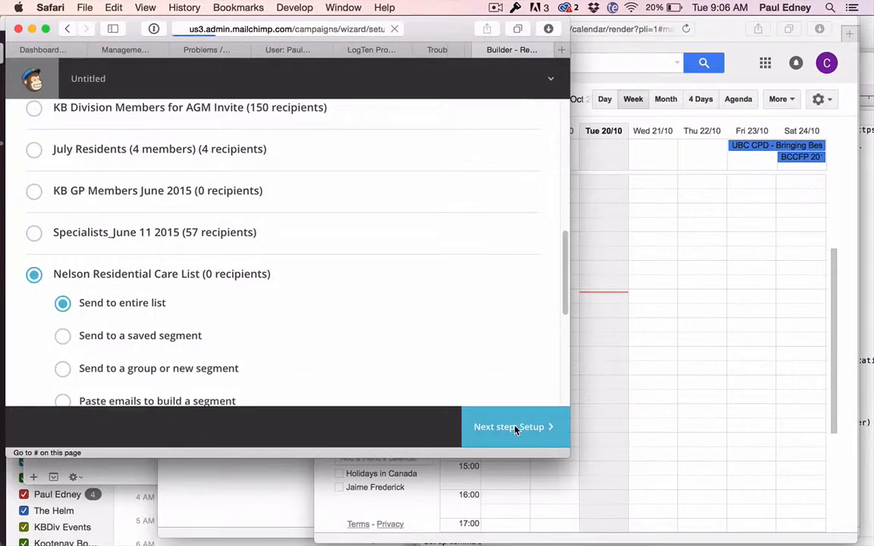
- Enter 'CPD TEST 2' as both the campaign name and the email subject
{"action": "left_click", "coordinate": [75, 207]}
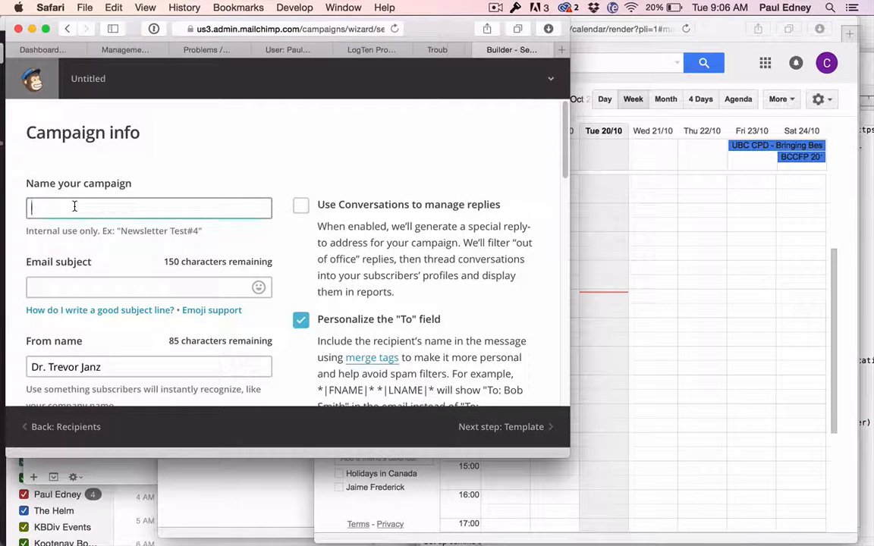
{"action": "type", "text": "CPD TEST 2"}
{"action": "key", "text": "Tab"}
{"action": "type", "text": "CPD "}
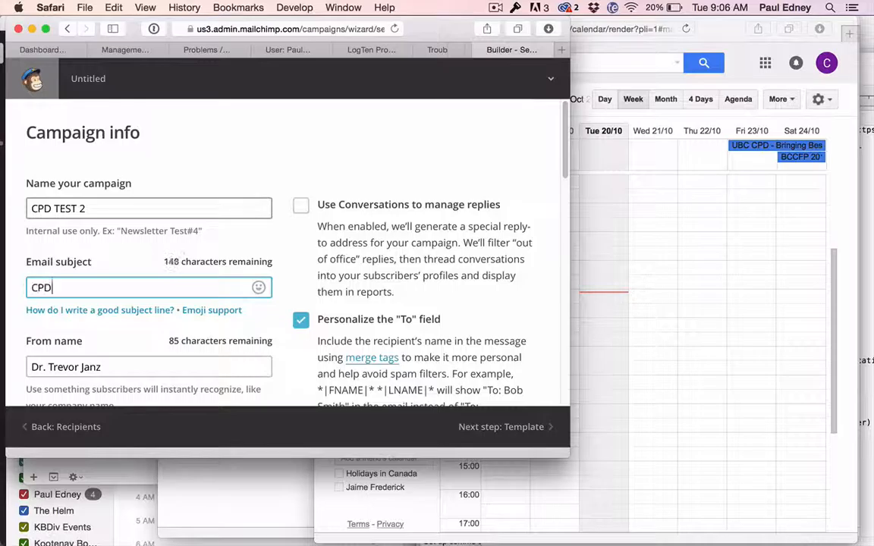
{"action": "type", "text": "TEST 2"}
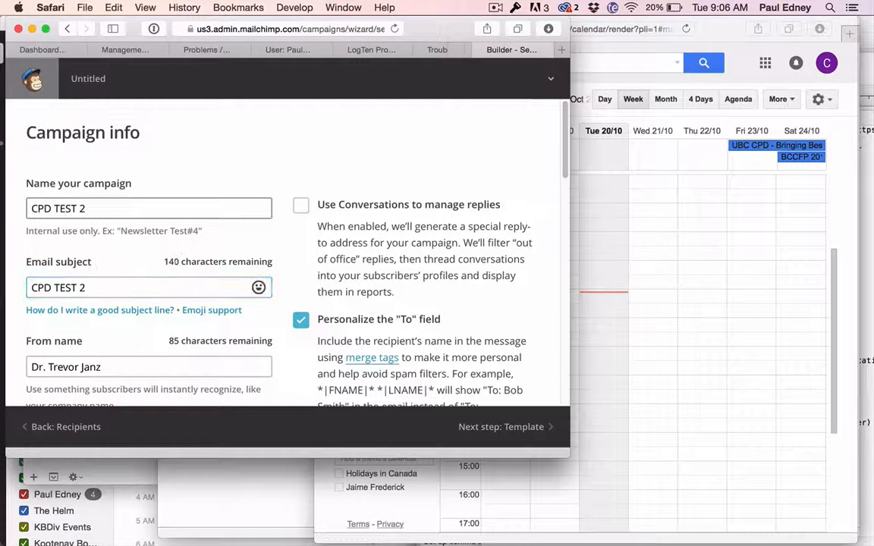
- Replace the From name with the sender's full name and accept the suggested sender email
{"action": "key", "text": "Tab"}
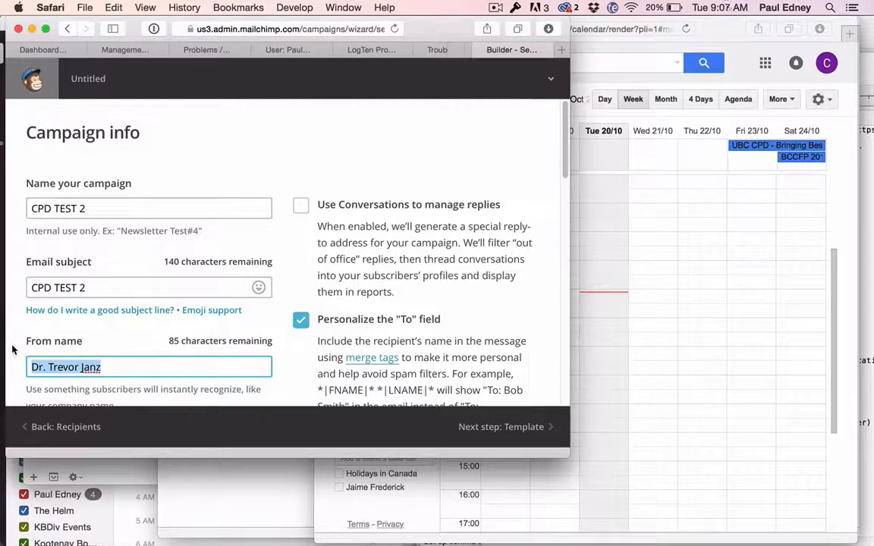
{"action": "type", "text": "Paul Edney"}
{"action": "key", "text": "Tab"}
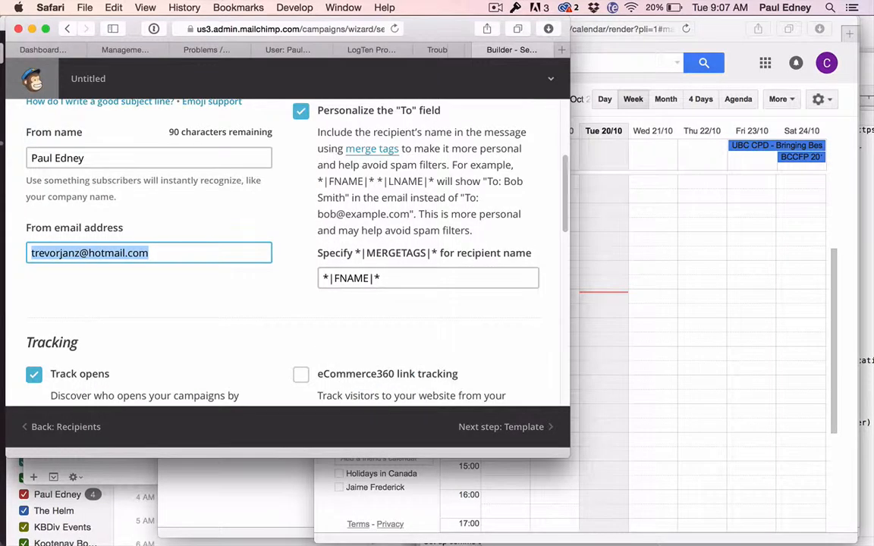
{"action": "type", "text": "ped"}
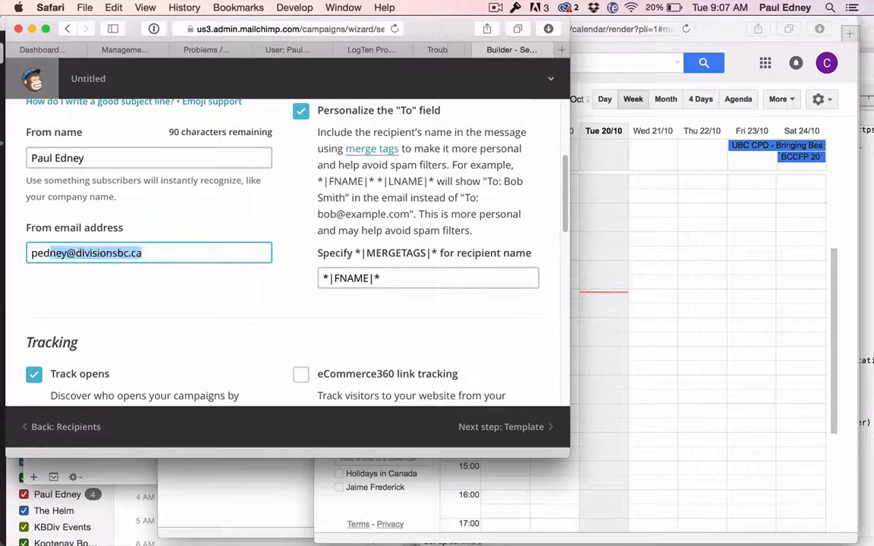
{"action": "key", "text": "Tab"}
{"action": "scroll", "coordinate": [137, 322], "scroll_direction": "up", "scroll_amount": 5}
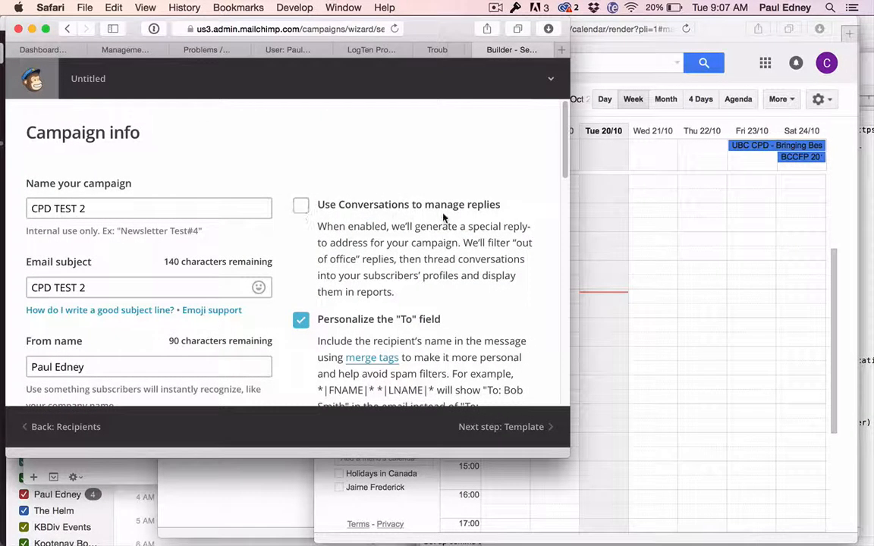
- Enable Conversations for replies and save the reply notification recipient
{"action": "left_click", "coordinate": [301, 205]}
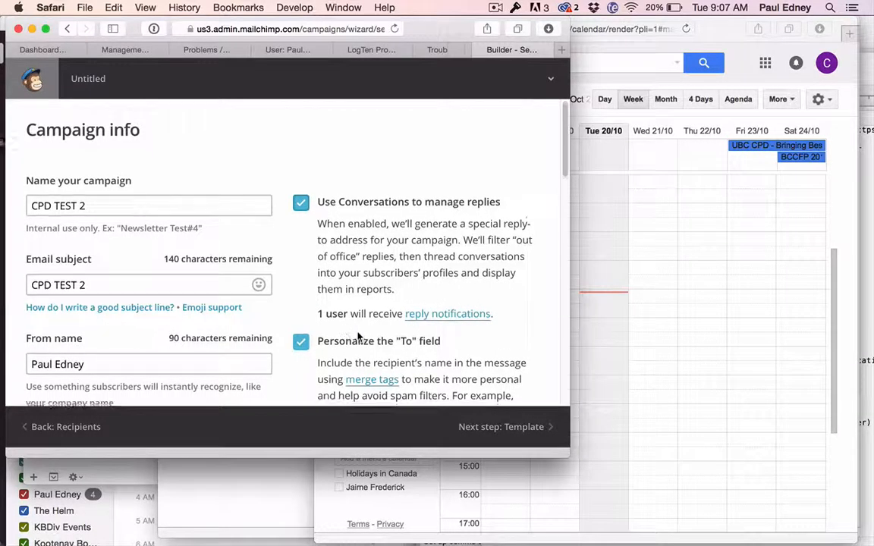
{"action": "scroll", "coordinate": [418, 296], "scroll_direction": "down", "scroll_amount": 1}
{"action": "left_click", "coordinate": [439, 294]}
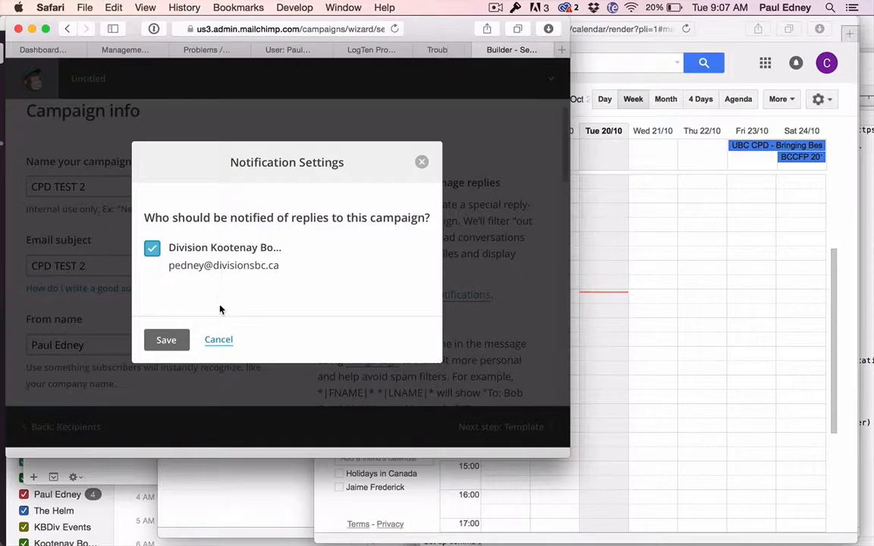
{"action": "left_click", "coordinate": [167, 341]}
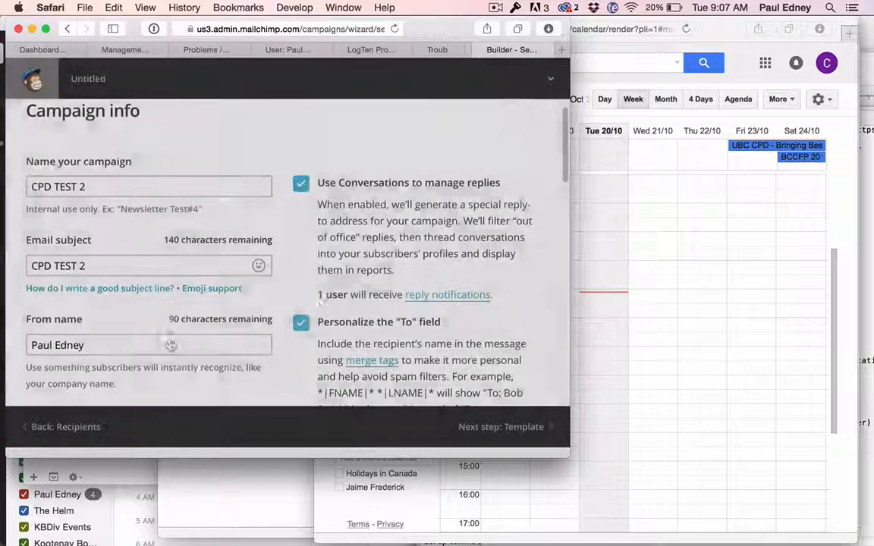
- Uncheck Personalize the To field and proceed to template selection
{"action": "scroll", "coordinate": [227, 288], "scroll_direction": "down", "scroll_amount": 3}
{"action": "left_click", "coordinate": [300, 222]}
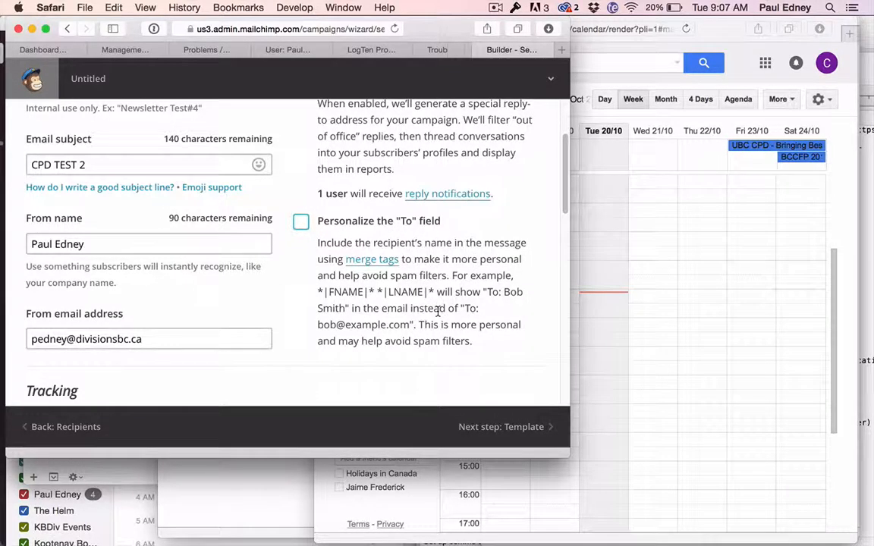
{"action": "scroll", "coordinate": [439, 312], "scroll_direction": "down", "scroll_amount": 10}
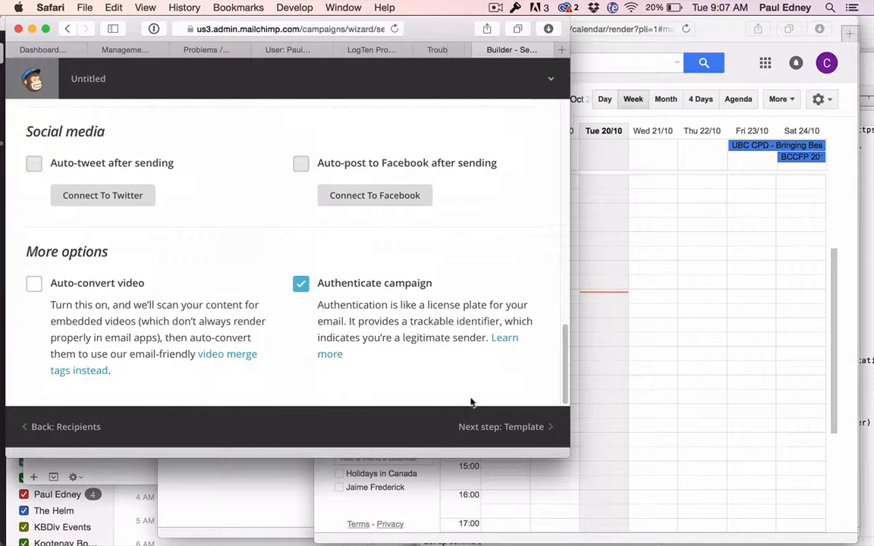
{"action": "left_click", "coordinate": [513, 427]}
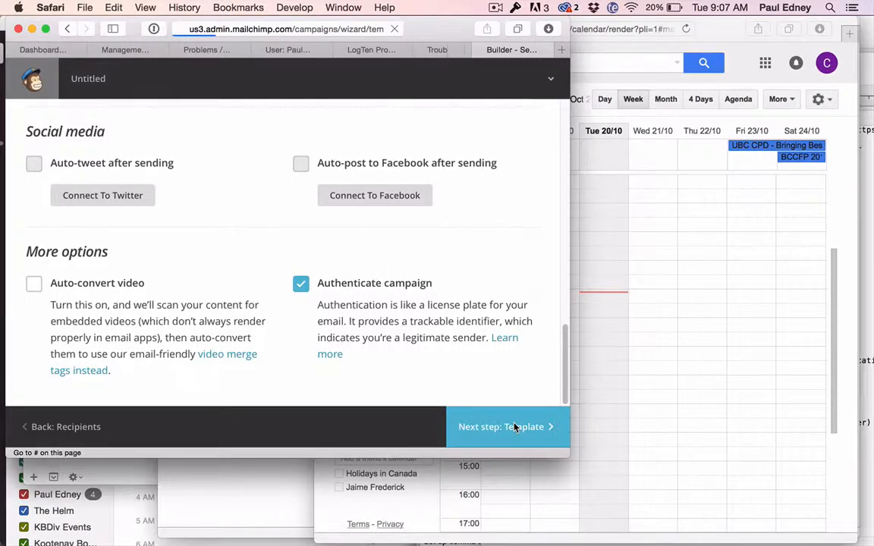
- Choose the saved CPD Newsletter template for the email design
{"action": "left_click", "coordinate": [189, 194]}
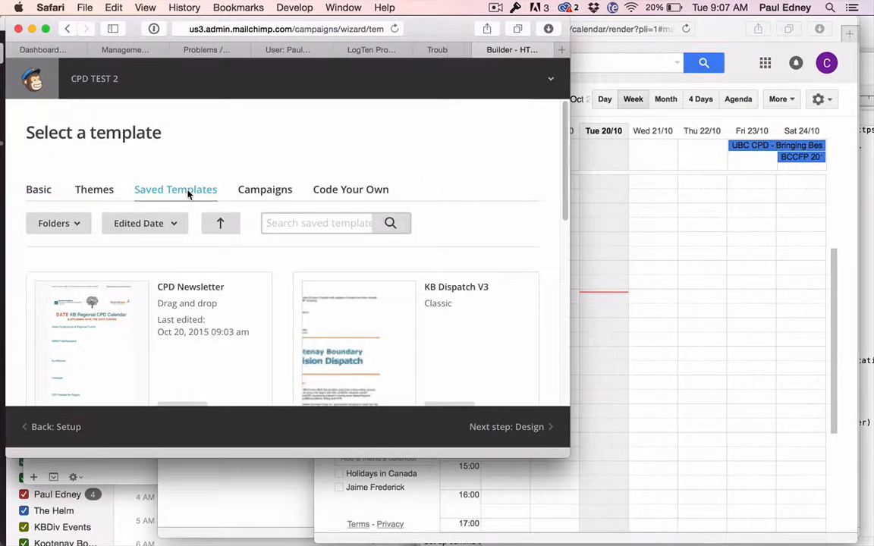
{"action": "scroll", "coordinate": [243, 303], "scroll_direction": "down", "scroll_amount": 2}
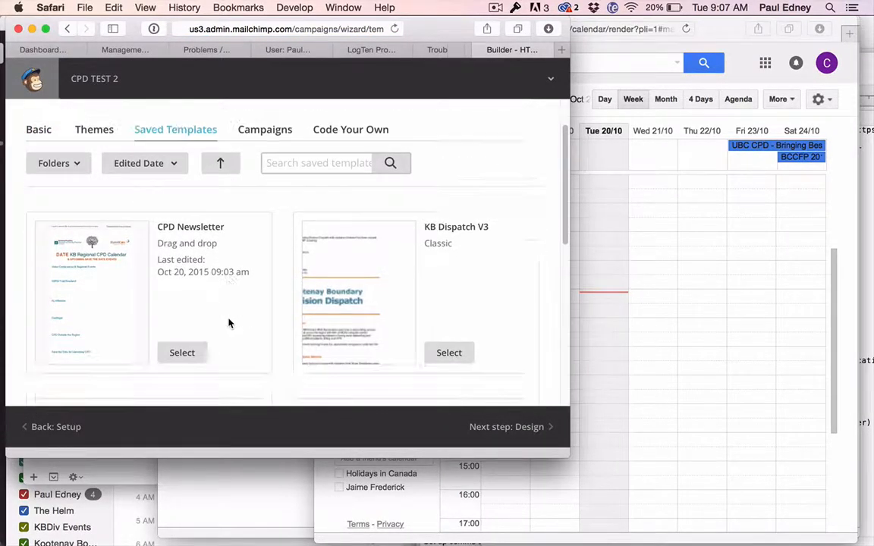
{"action": "left_click", "coordinate": [192, 354]}
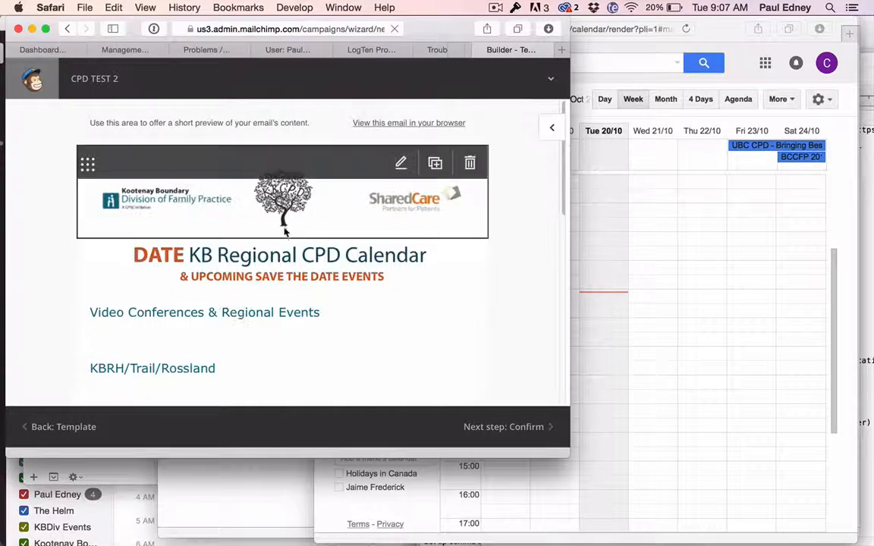
- Replace DATE in the header text with 'Oct 2015' and save the block
{"action": "left_click", "coordinate": [157, 278]}
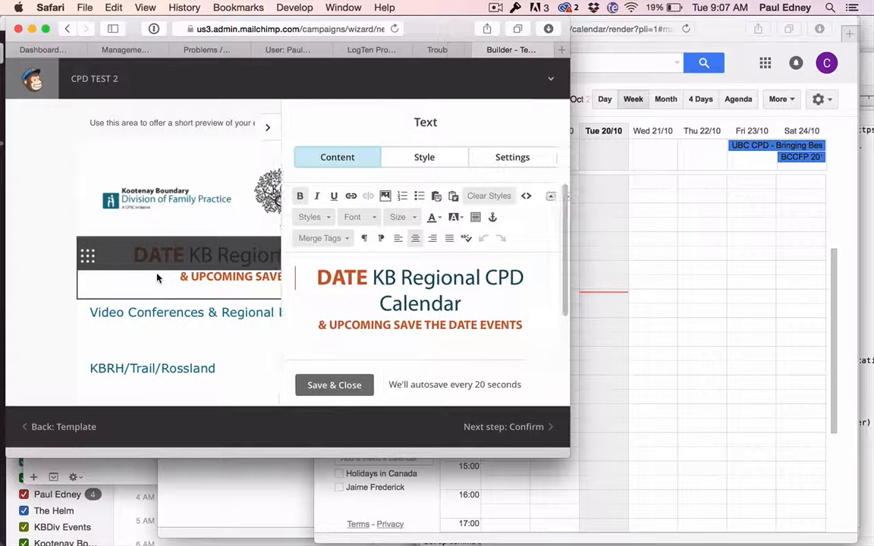
{"action": "double_click", "coordinate": [341, 278]}
{"action": "type", "text": "OC"}
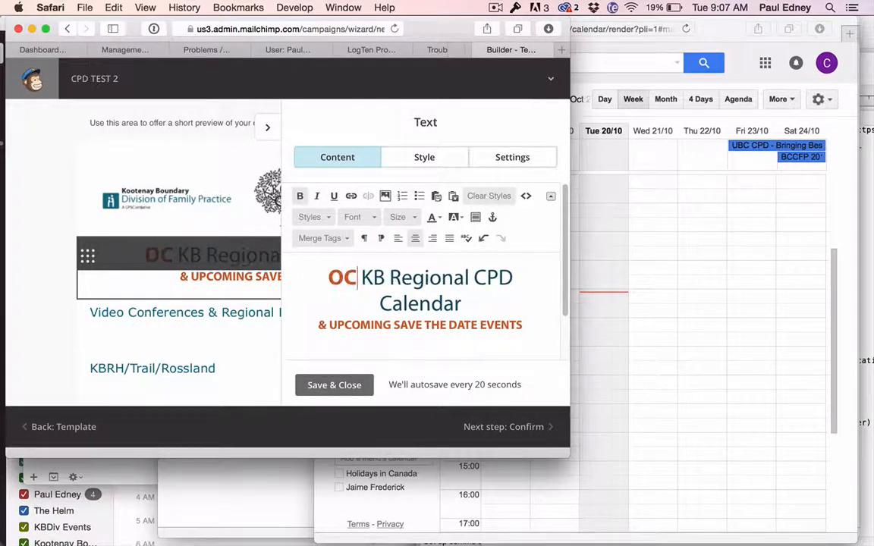
{"action": "type", "text": "t 2015"}
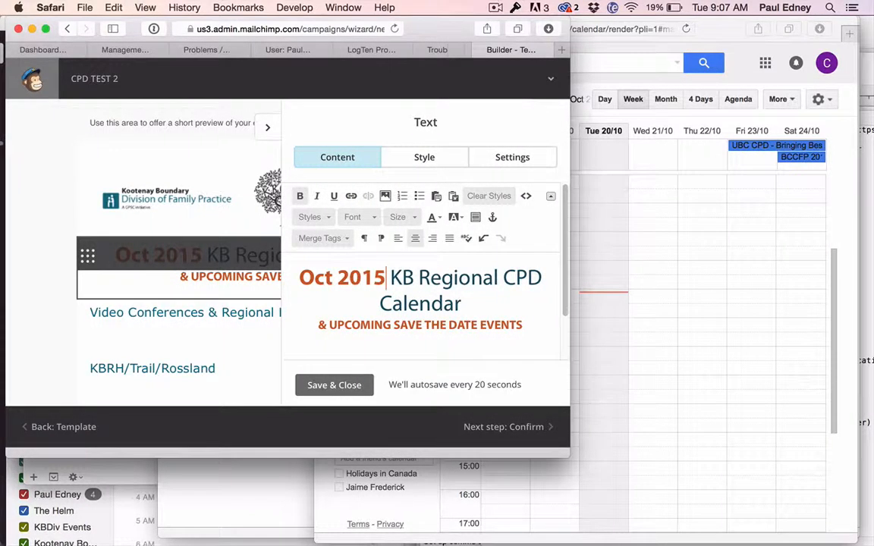
{"action": "left_click", "coordinate": [345, 384]}
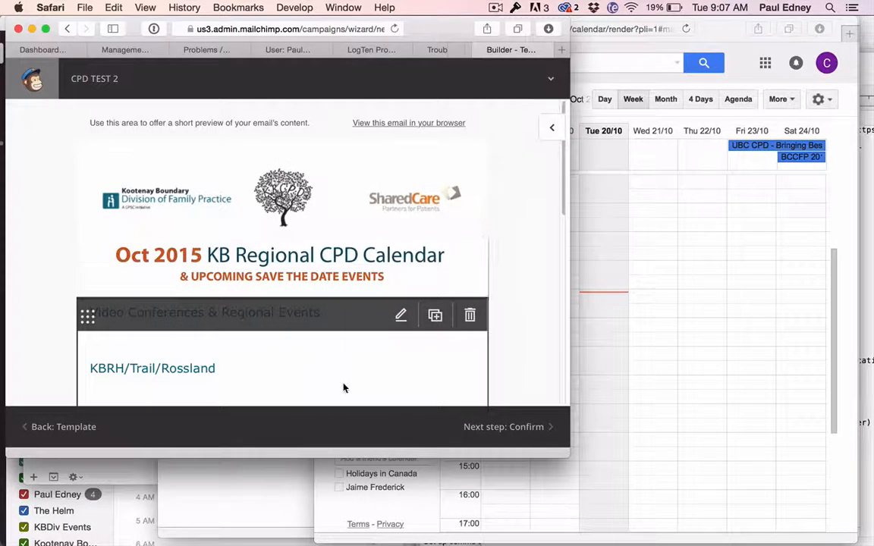
{"action": "left_click", "coordinate": [209, 351]}
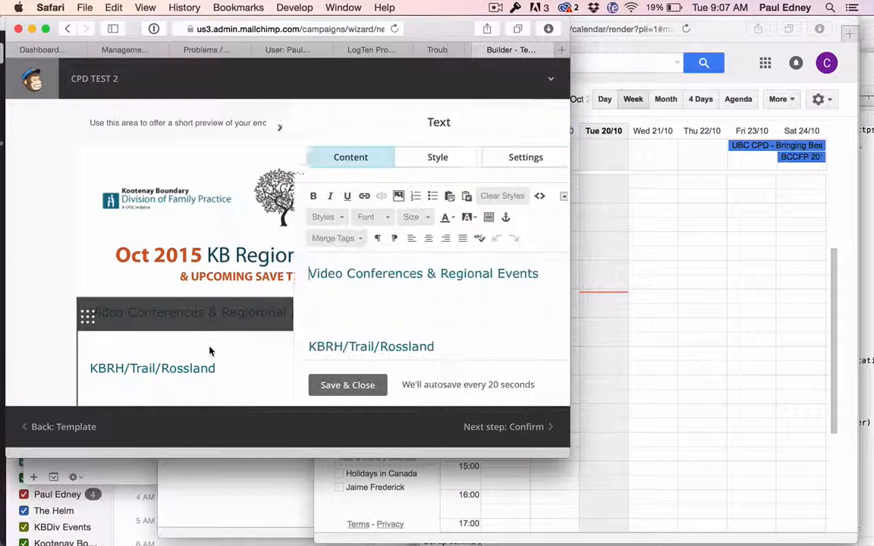
- Place the cursor on the empty line below the Video Conferences & Regional Events heading
{"action": "left_click", "coordinate": [314, 301]}
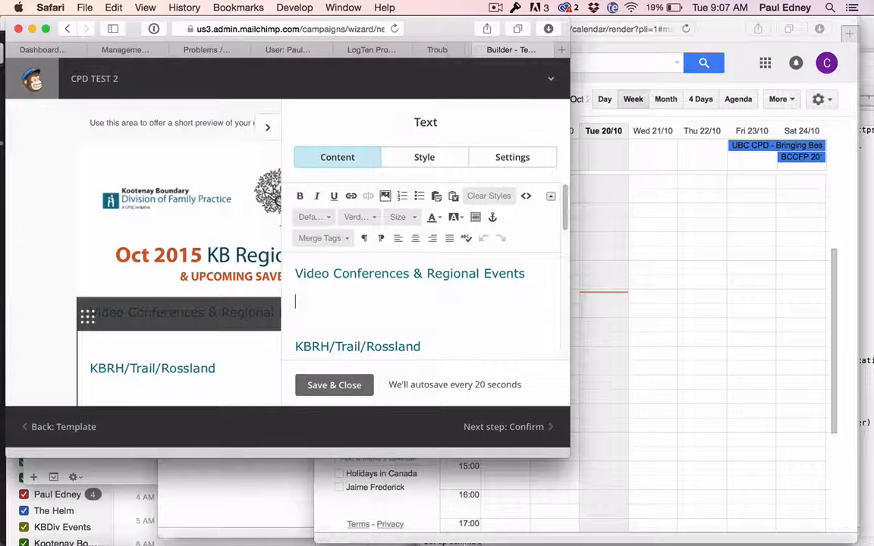
- Check the TextEdit event list, then bring the Google Calendar week of 18–24 Oct 2015 forward
{"action": "mouse_move", "coordinate": [636, 529]}
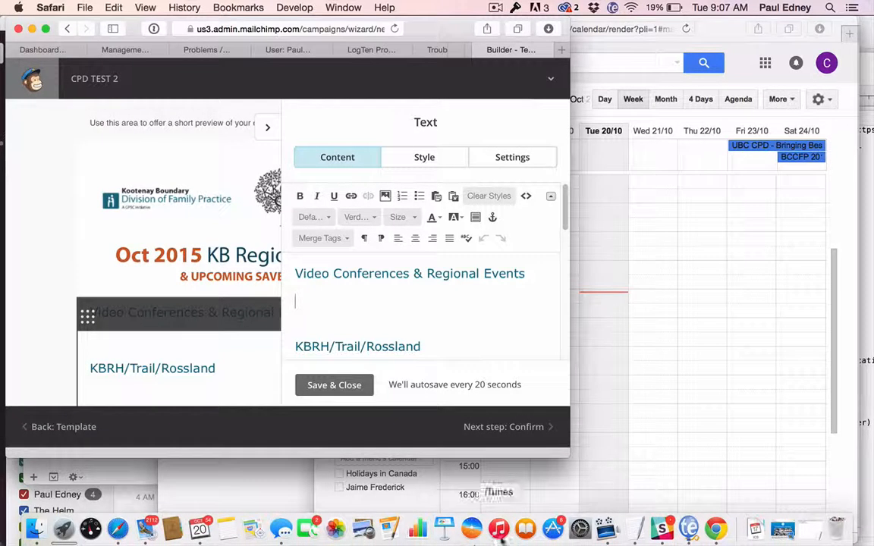
{"action": "left_click", "coordinate": [635, 530]}
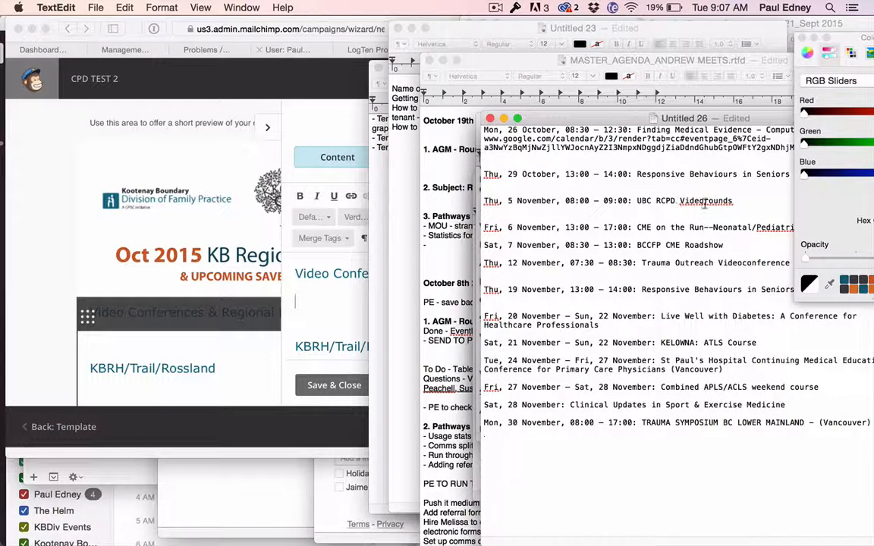
{"action": "mouse_move", "coordinate": [610, 544]}
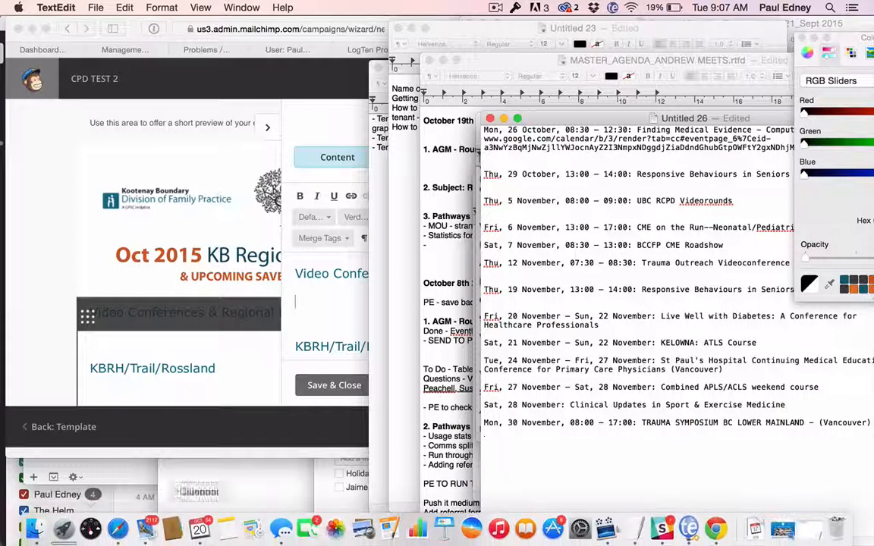
{"action": "left_click", "coordinate": [128, 531]}
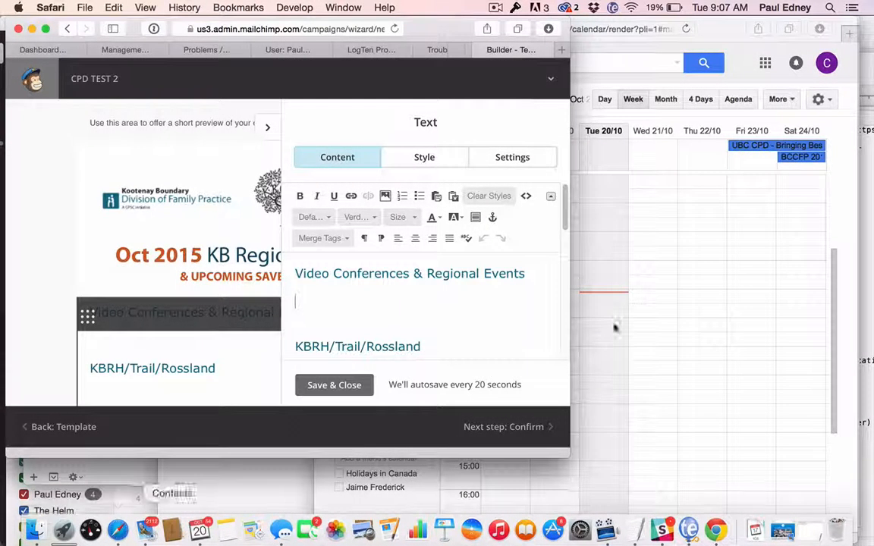
{"action": "left_click", "coordinate": [651, 32]}
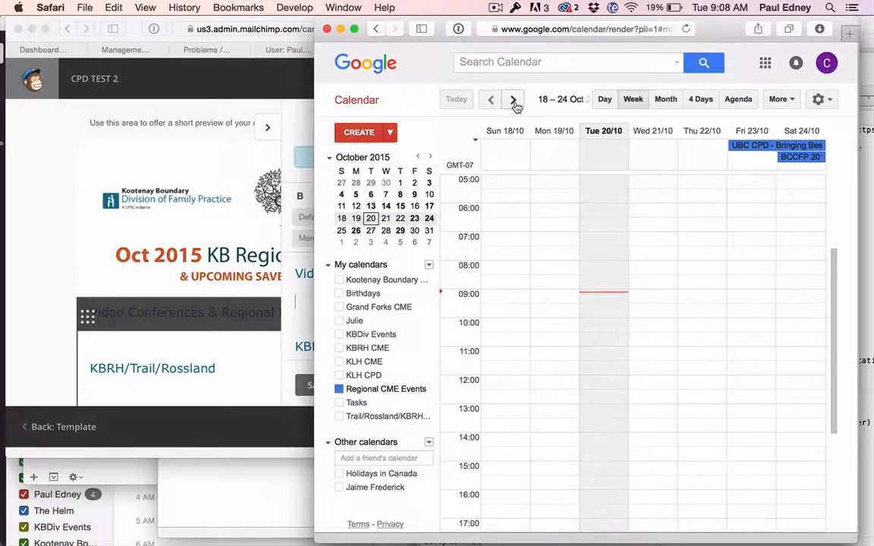
- Advance Google Calendar to the 25–31 October week
{"action": "left_click", "coordinate": [826, 65]}
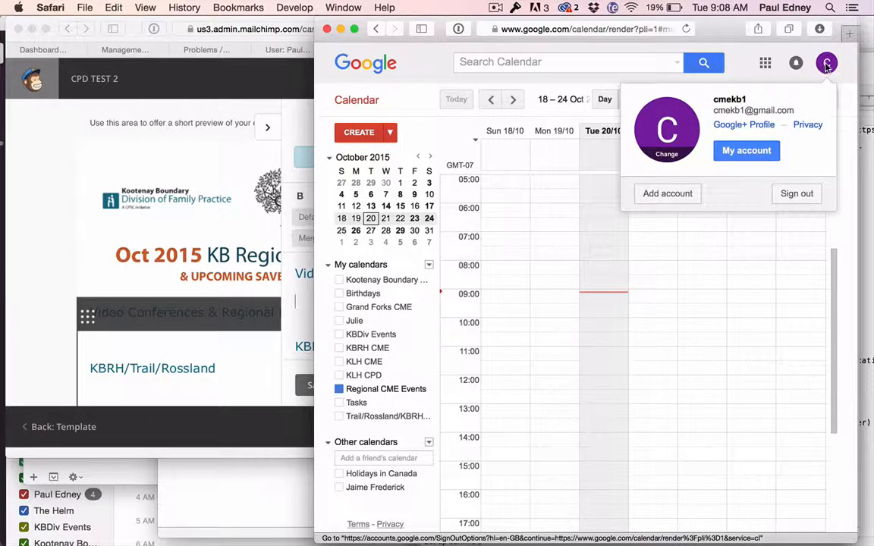
{"action": "left_click", "coordinate": [827, 65]}
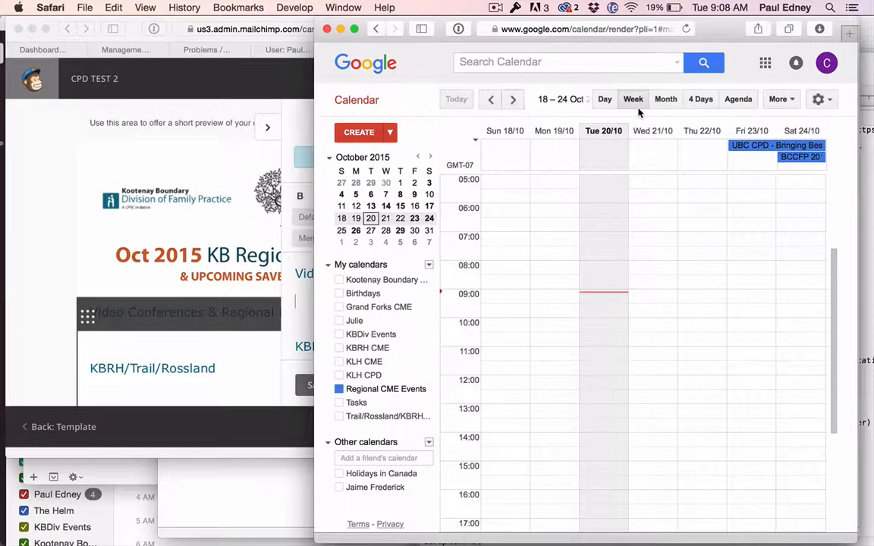
{"action": "left_click", "coordinate": [513, 102]}
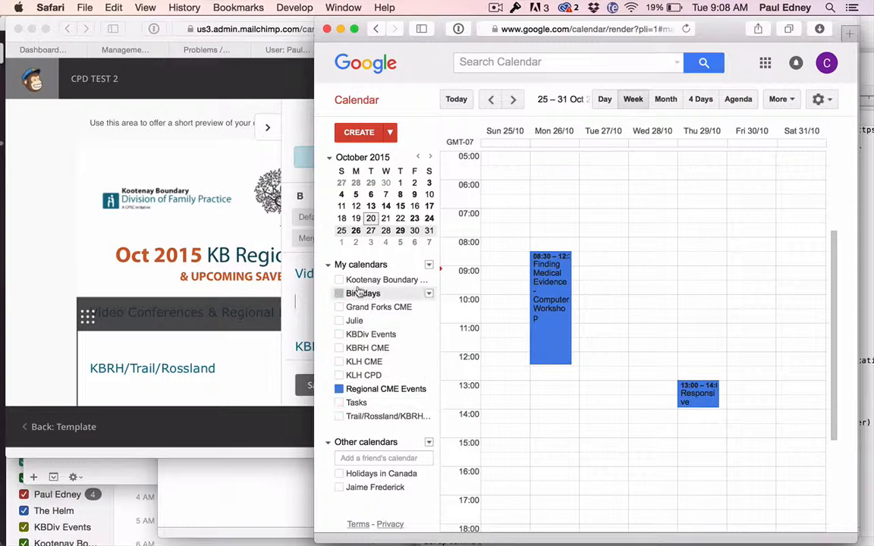
{"action": "scroll", "coordinate": [138, 326], "scroll_direction": "down", "scroll_amount": 2}
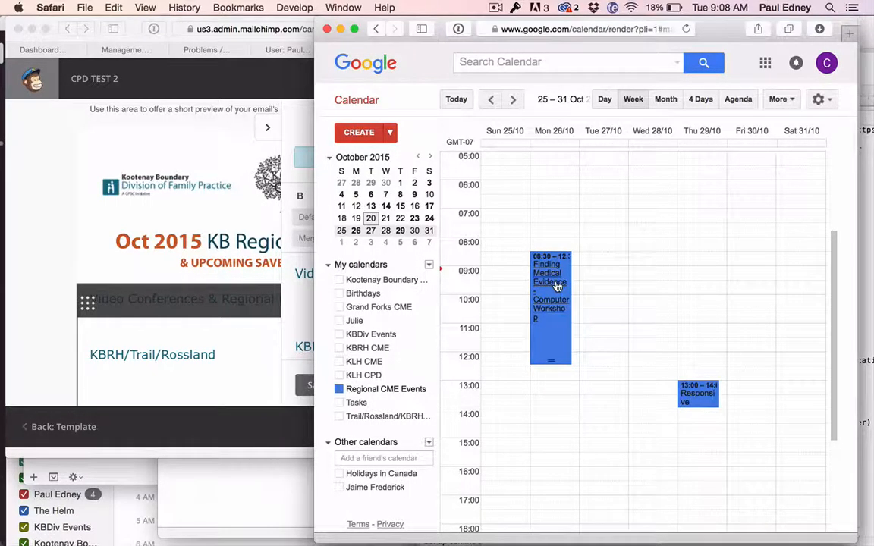
- Copy the title and date of the Mon 26 October Finding Medical Evidence workshop
{"action": "left_click", "coordinate": [554, 336]}
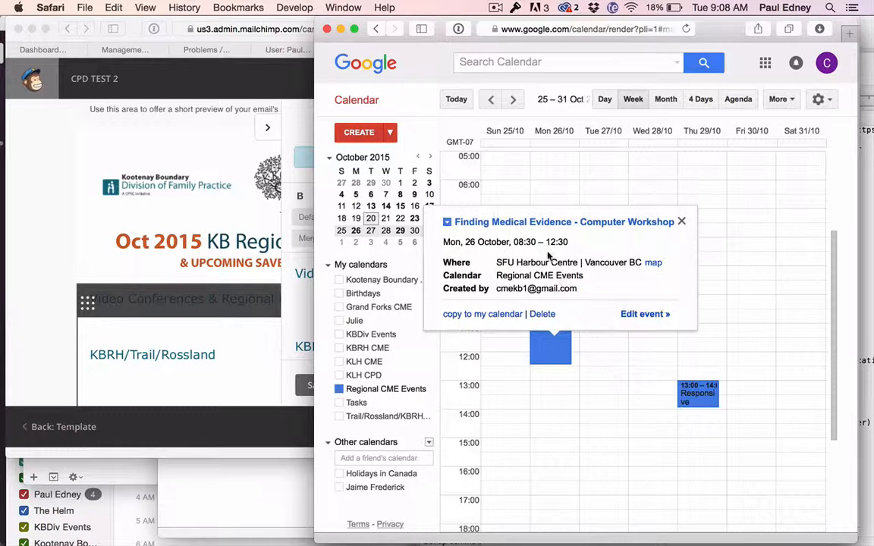
{"action": "left_click_drag", "start_coordinate": [573, 245], "coordinate": [457, 235]}
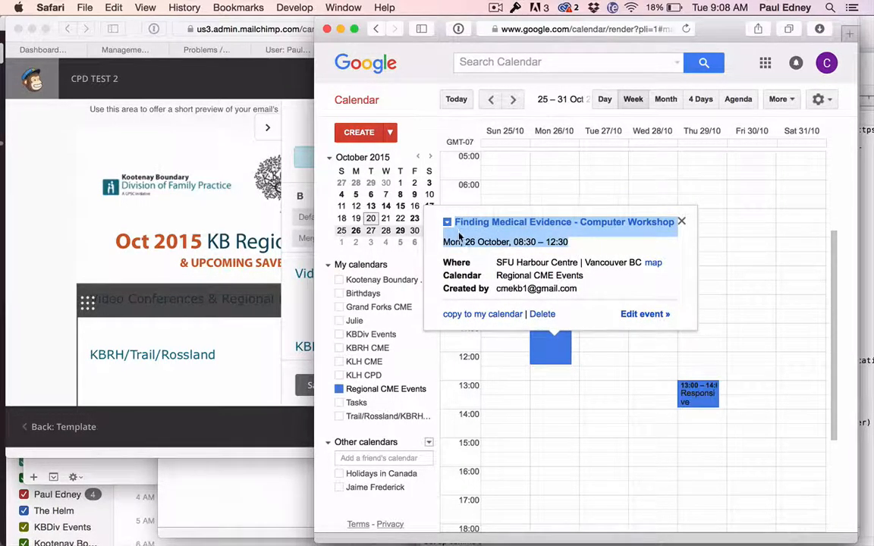
{"action": "mouse_move", "coordinate": [607, 532]}
{"action": "key", "text": "super+c"}
{"action": "scroll", "coordinate": [594, 430], "scroll_direction": "down", "scroll_amount": 5}
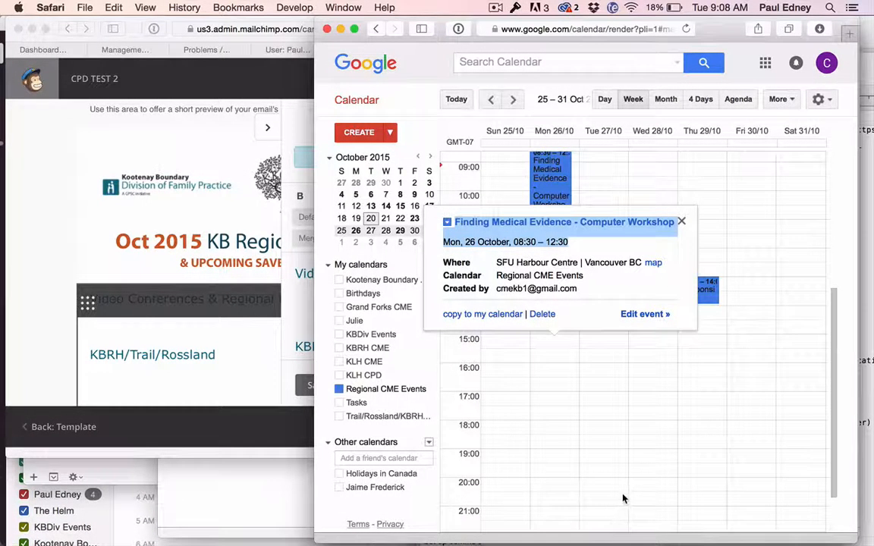
{"action": "scroll", "coordinate": [599, 485], "scroll_direction": "up", "scroll_amount": 4}
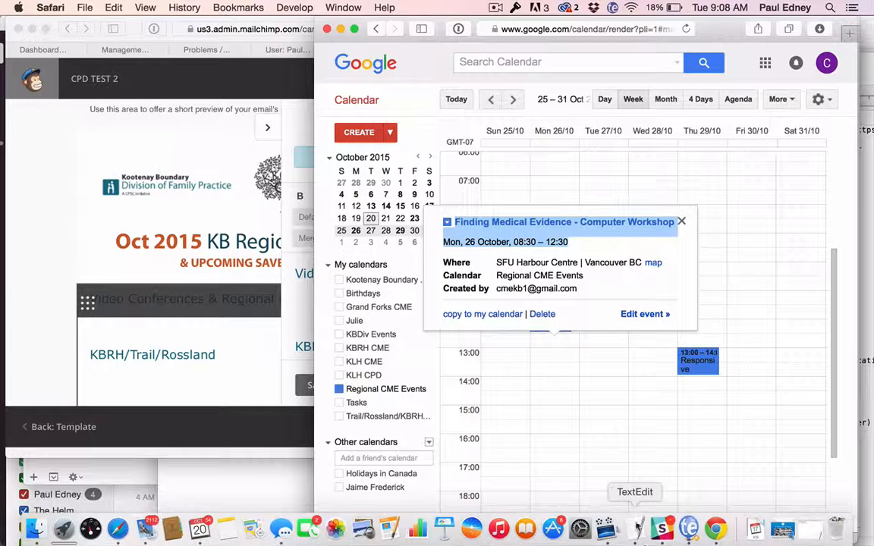
- In Untitled 26, form and select 'Mon, 26 October, 08:30 – 12:30: Finding Medical Evidence - Computer Workshop'
{"action": "left_click", "coordinate": [631, 525]}
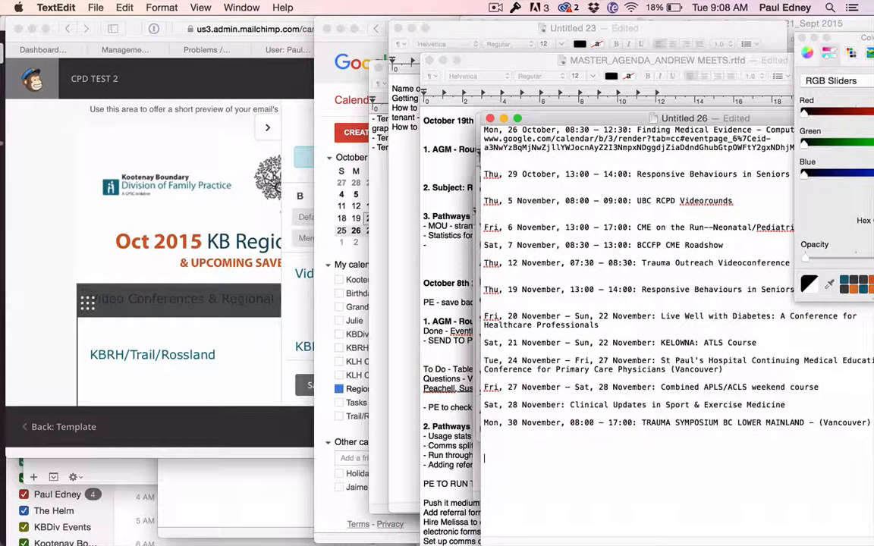
{"action": "key", "text": "super+v"}
{"action": "left_click_drag", "start_coordinate": [628, 468], "coordinate": [487, 469]}
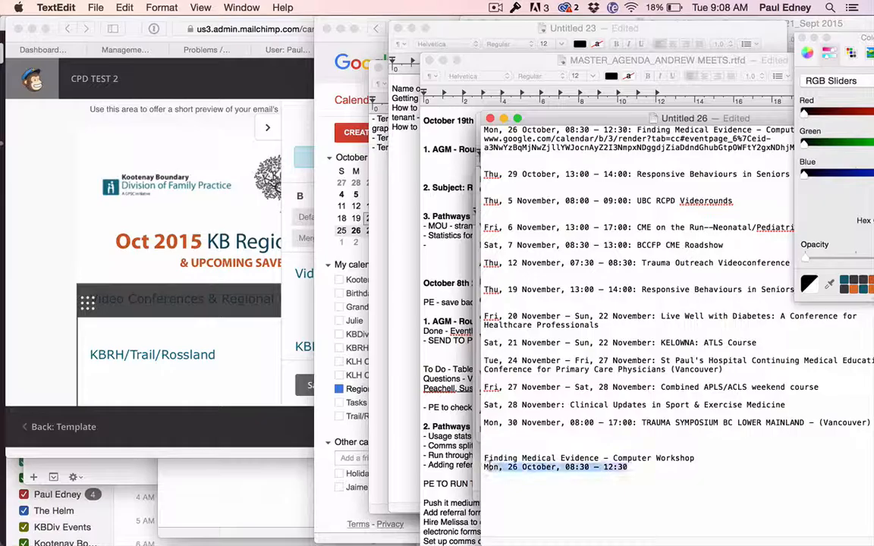
{"action": "key", "text": "super+x"}
{"action": "key", "text": "Up"}
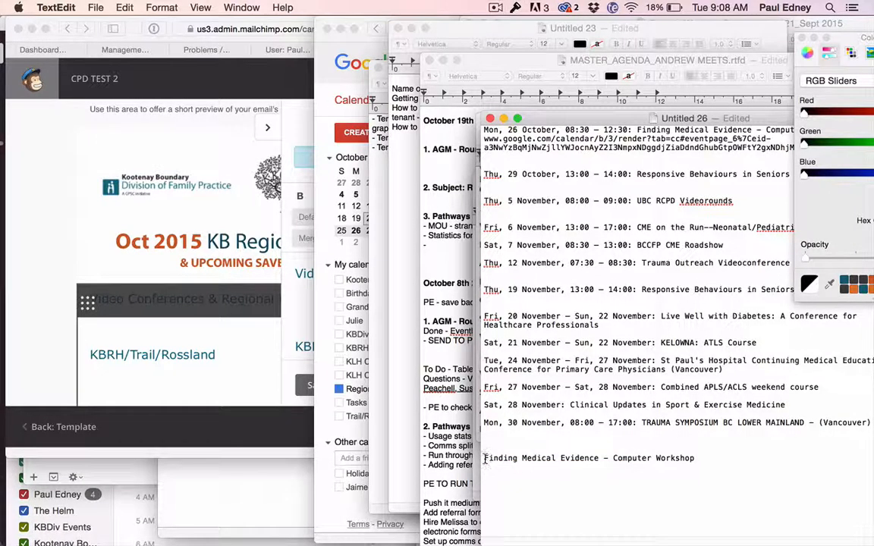
{"action": "key", "text": "super+v"}
{"action": "type", "text": ":"}
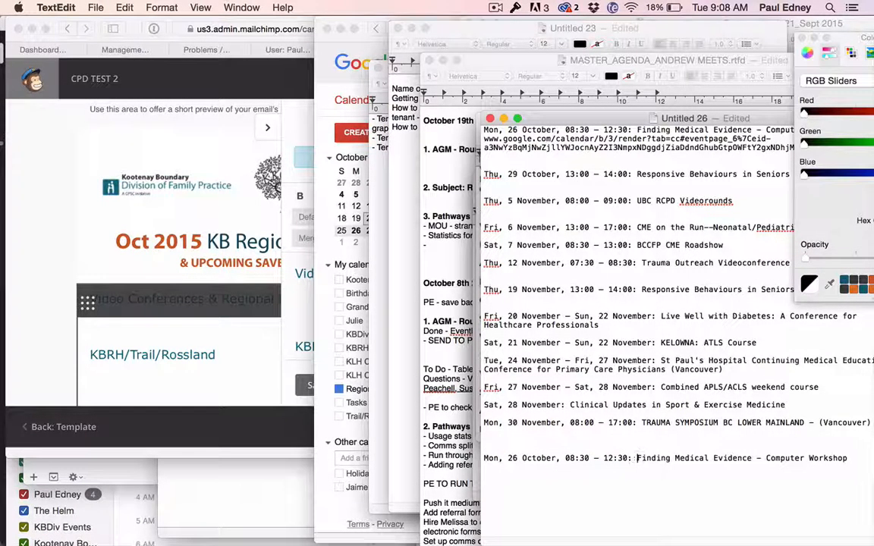
{"action": "triple_click", "coordinate": [668, 457]}
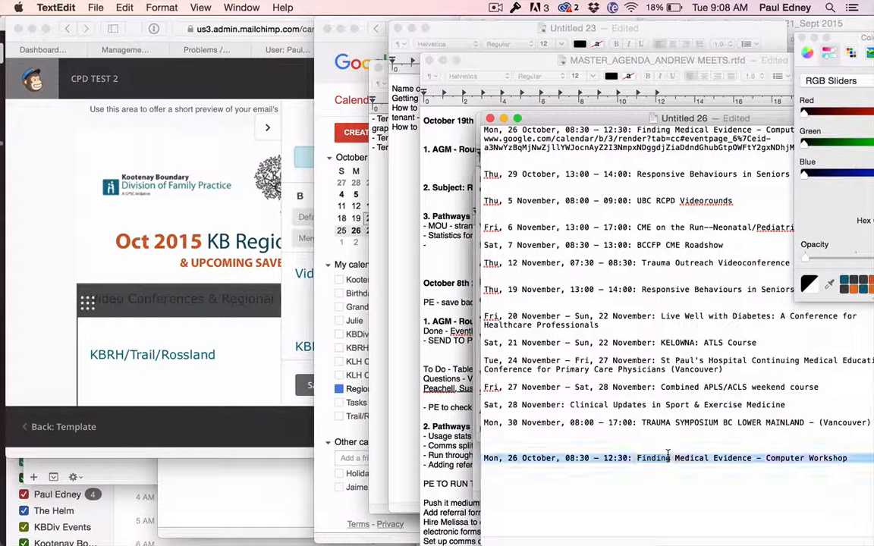
{"action": "left_click", "coordinate": [289, 371]}
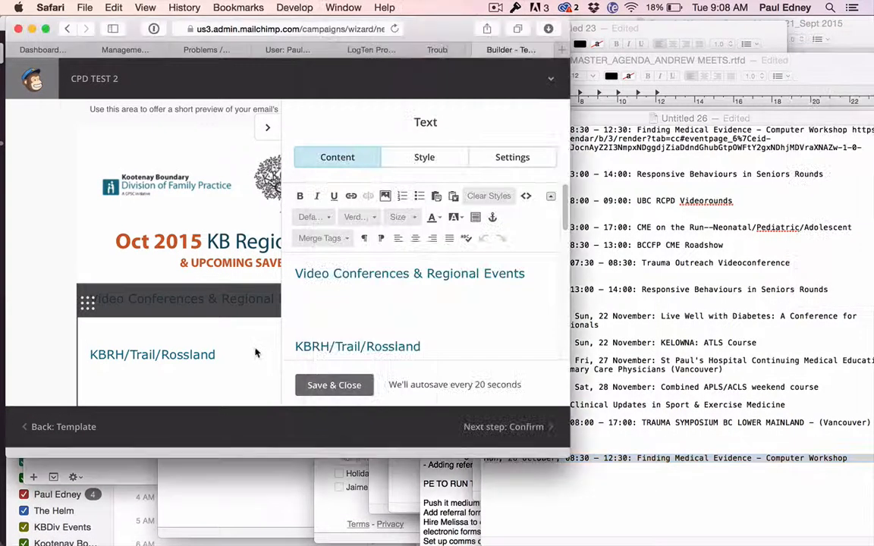
- Paste the Mon 26 October Finding Medical Evidence workshop line below the Video Conferences heading
{"action": "left_click", "coordinate": [304, 305]}
{"action": "key", "text": "super+v"}
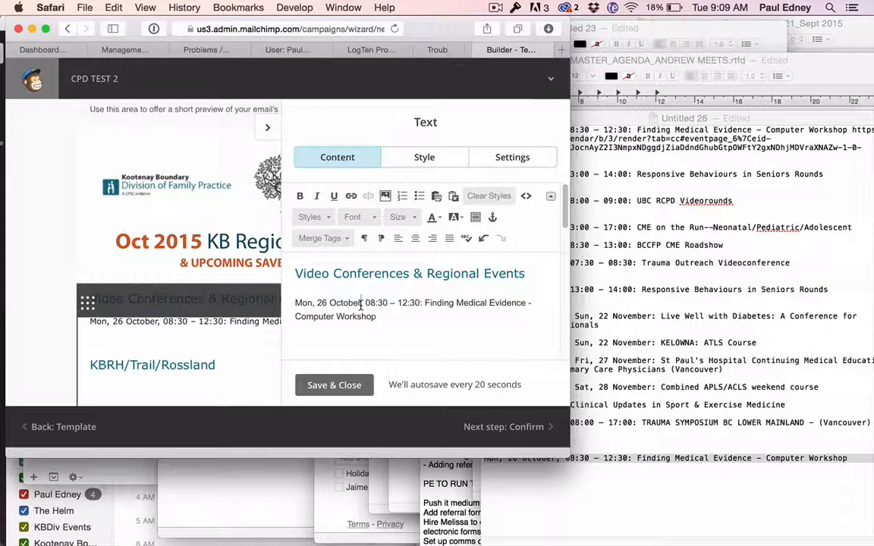
{"action": "left_click_drag", "start_coordinate": [379, 316], "coordinate": [296, 303]}
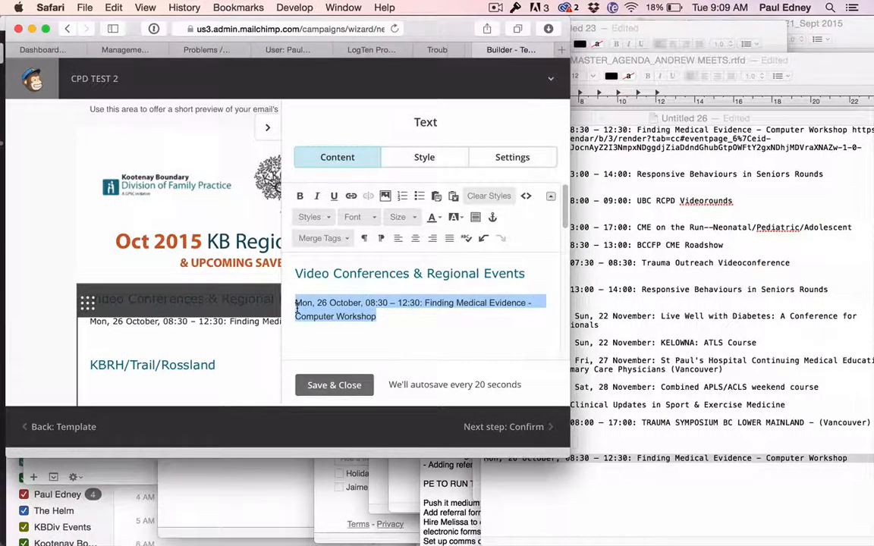
{"action": "left_click", "coordinate": [376, 317]}
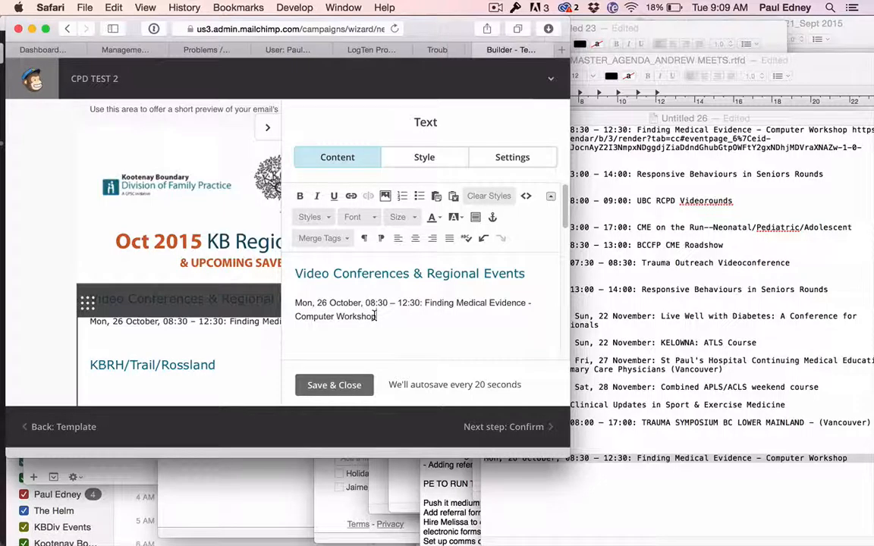
{"action": "mouse_move", "coordinate": [361, 535]}
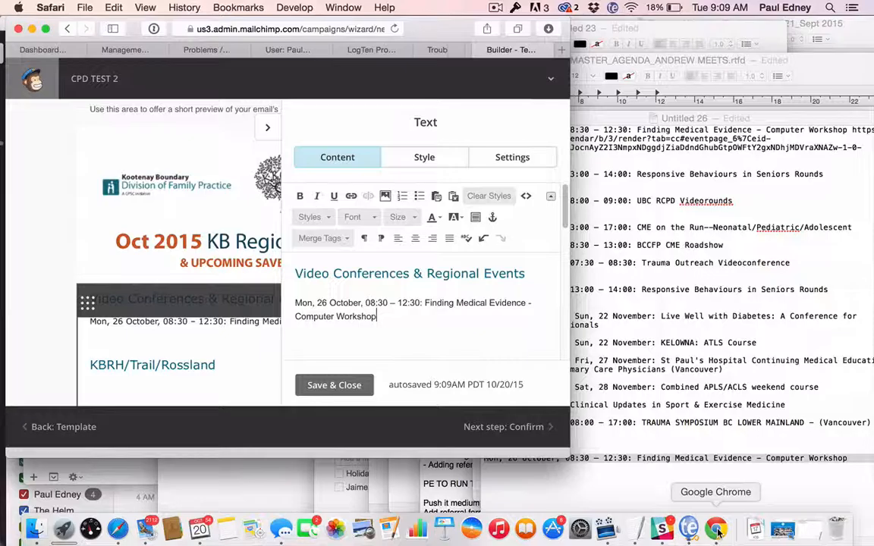
- Open the workshop's Google Calendar event page from the CPD Calendar in Chrome
{"action": "left_click", "coordinate": [717, 531]}
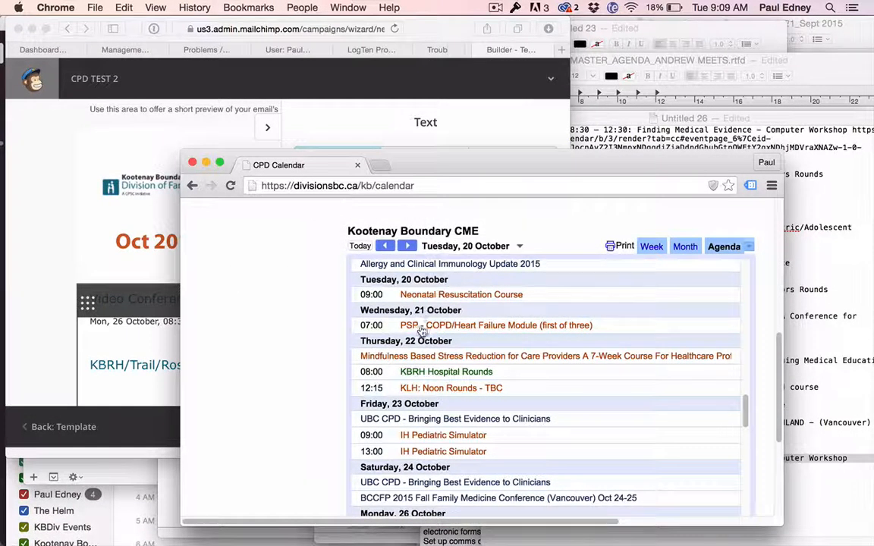
{"action": "left_click_drag", "start_coordinate": [427, 174], "coordinate": [673, 158]}
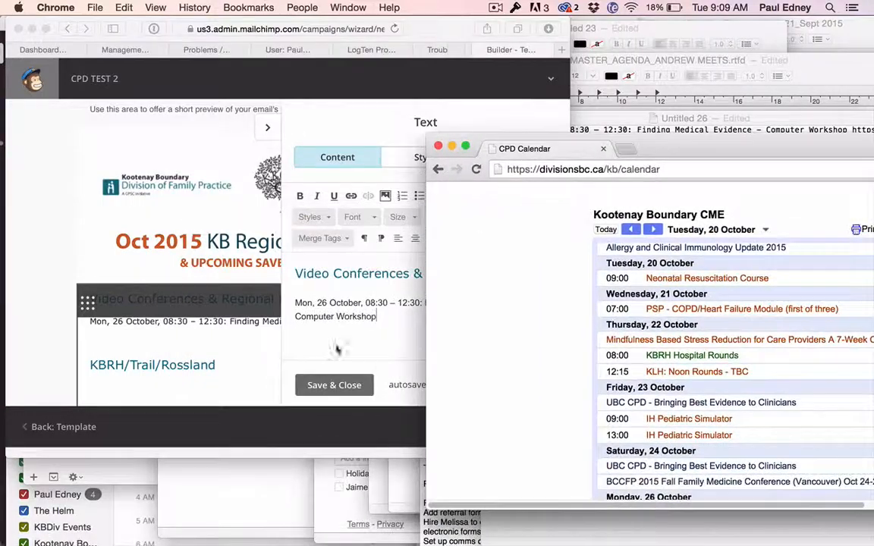
{"action": "scroll", "coordinate": [754, 328], "scroll_direction": "down", "scroll_amount": 5}
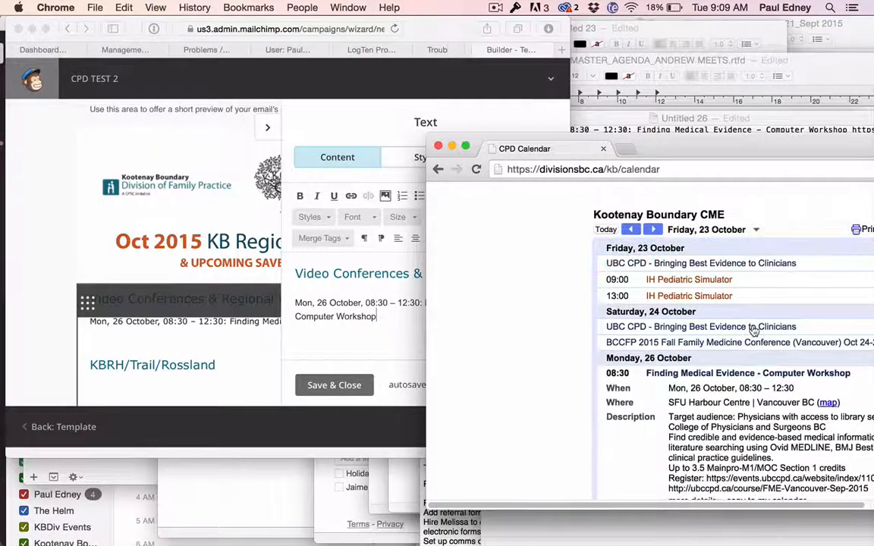
{"action": "left_click_drag", "start_coordinate": [671, 149], "coordinate": [584, 98]}
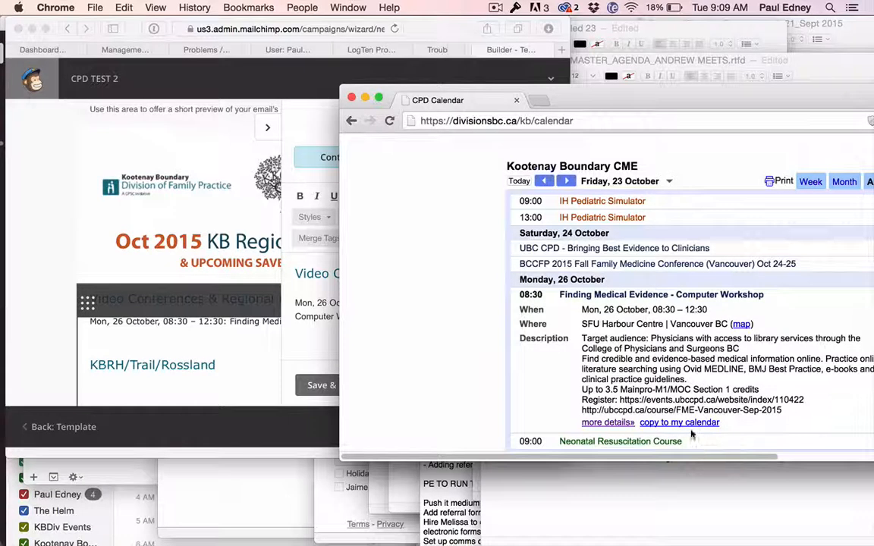
{"action": "left_click", "coordinate": [606, 424]}
- Copy the event page's web address and return to the Mailchimp editor
{"action": "left_click_drag", "start_coordinate": [671, 90], "coordinate": [598, 71]}
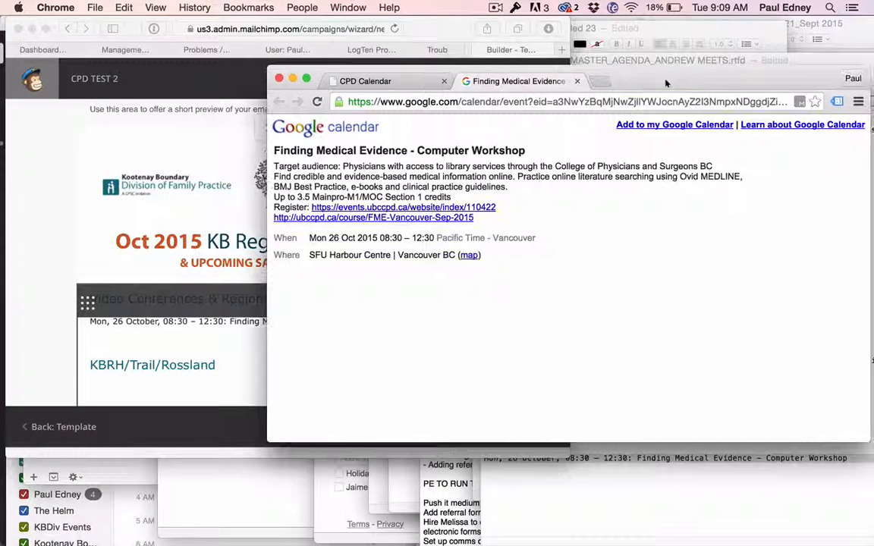
{"action": "left_click", "coordinate": [599, 101]}
{"action": "key", "text": "super+c"}
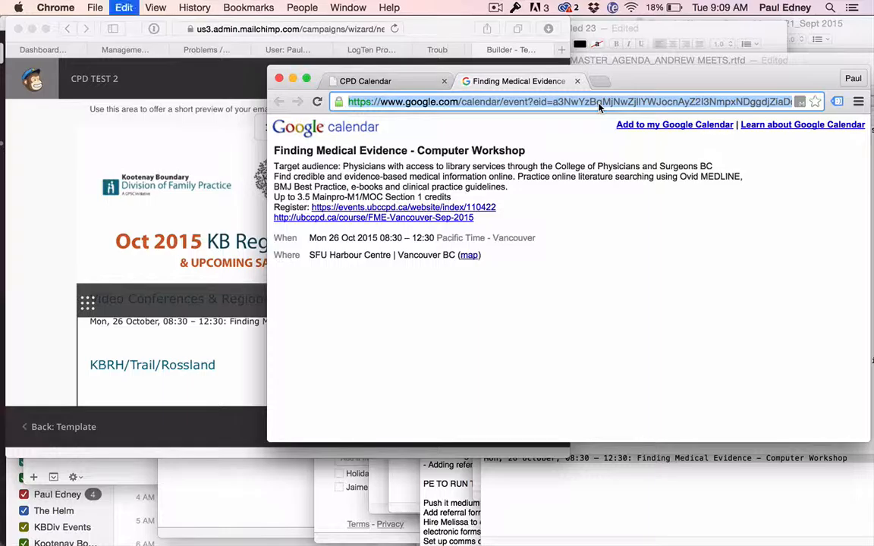
{"action": "left_click", "coordinate": [35, 259]}
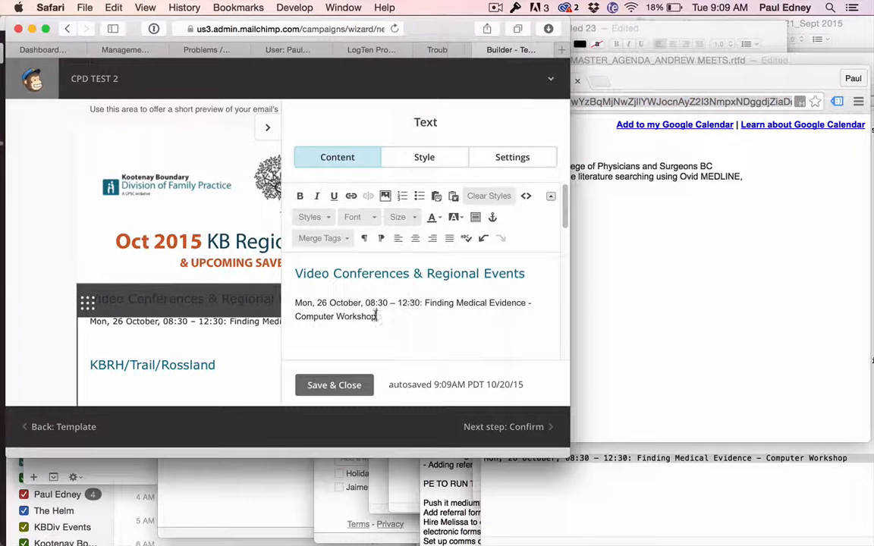
- Hyperlink the Finding Medical Evidence workshop line to its pasted Google Calendar event URL
{"action": "left_click_drag", "start_coordinate": [377, 317], "coordinate": [285, 307]}
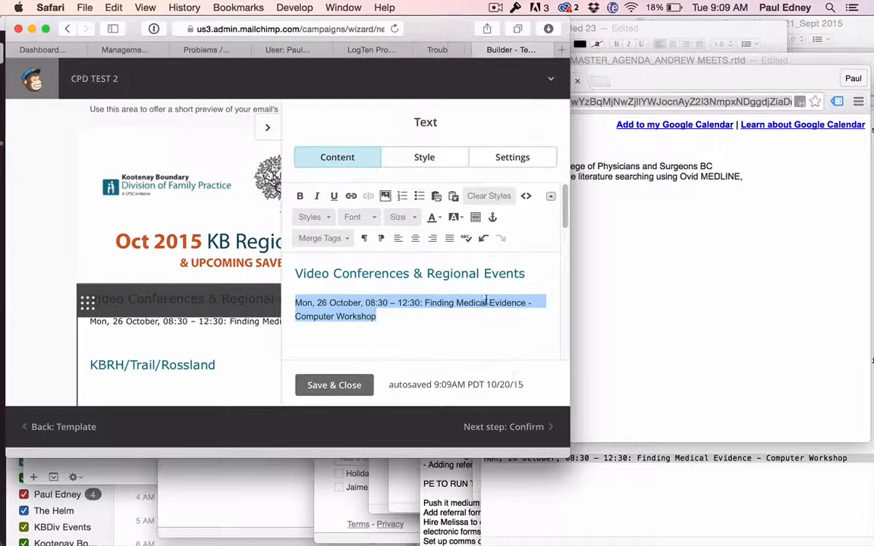
{"action": "left_click", "coordinate": [351, 196]}
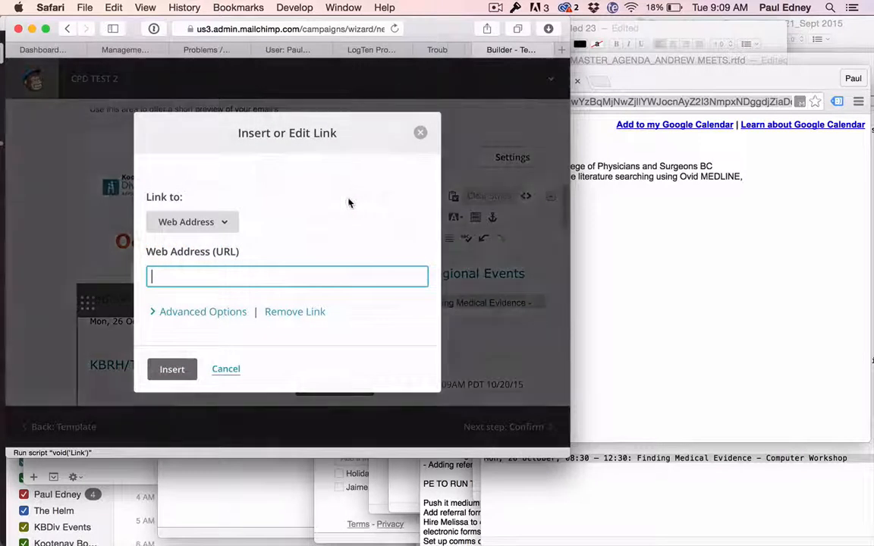
{"action": "key", "text": "super+v"}
{"action": "left_click", "coordinate": [175, 369]}
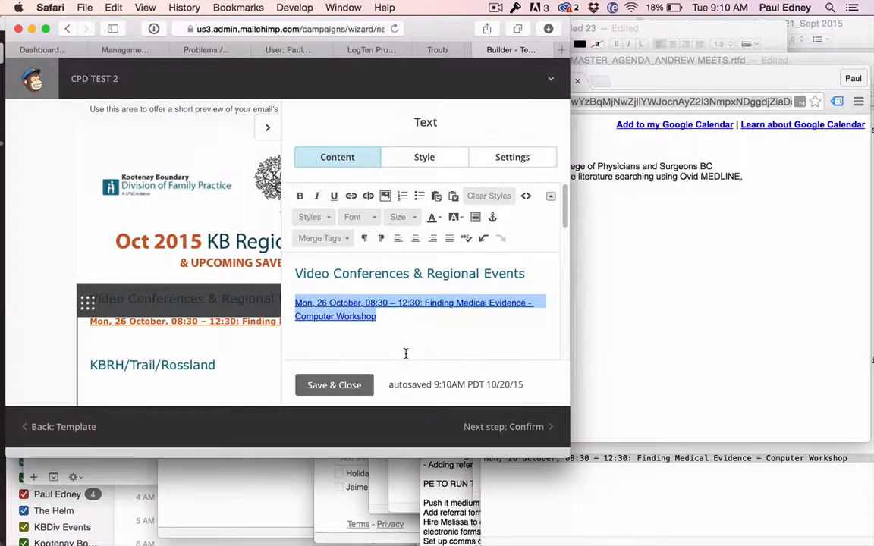
{"action": "left_click", "coordinate": [699, 99]}
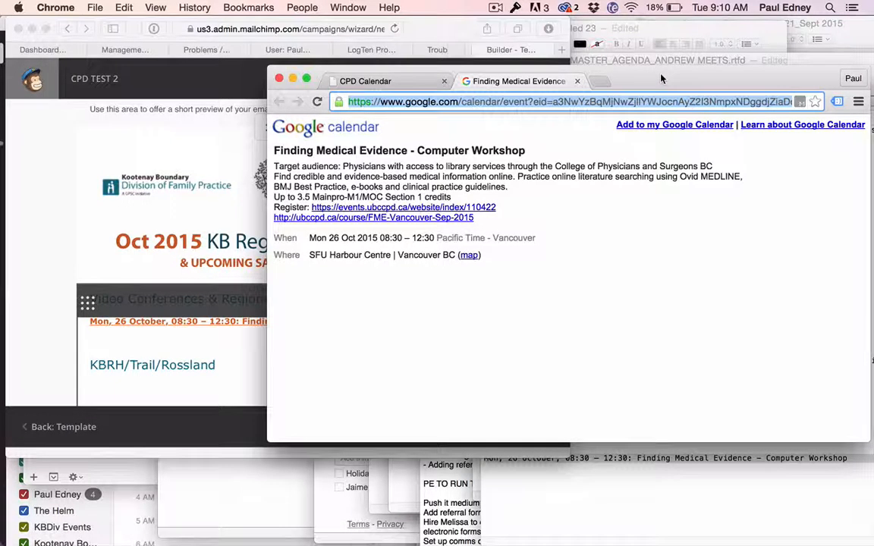
- Open Thursday 29 October's Responsive Behaviours in Seniors Rounds event and select its title and time lines
{"action": "left_click_drag", "start_coordinate": [661, 79], "coordinate": [679, 80]}
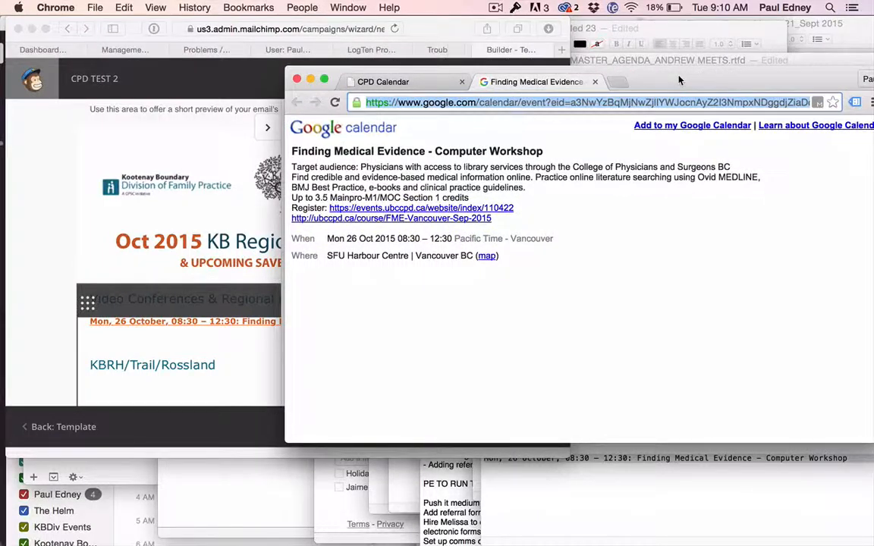
{"action": "left_click", "coordinate": [404, 82]}
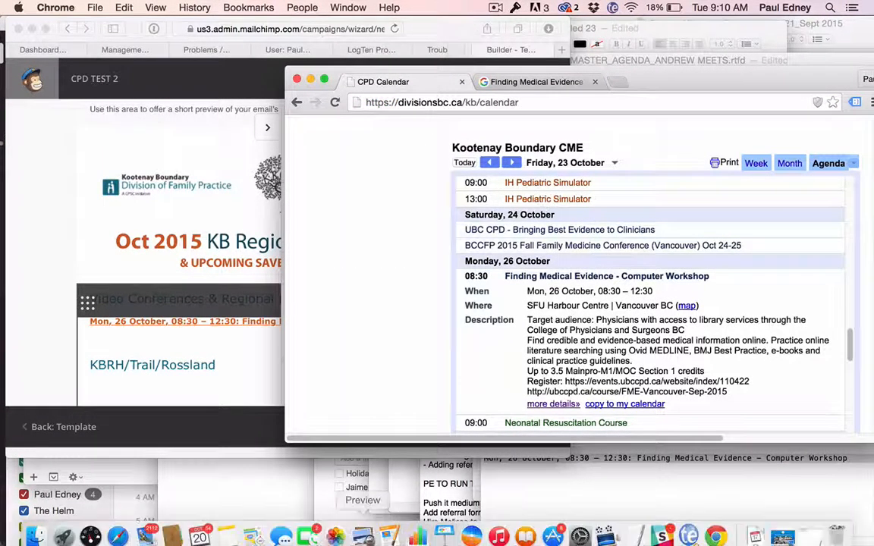
{"action": "left_click", "coordinate": [117, 530]}
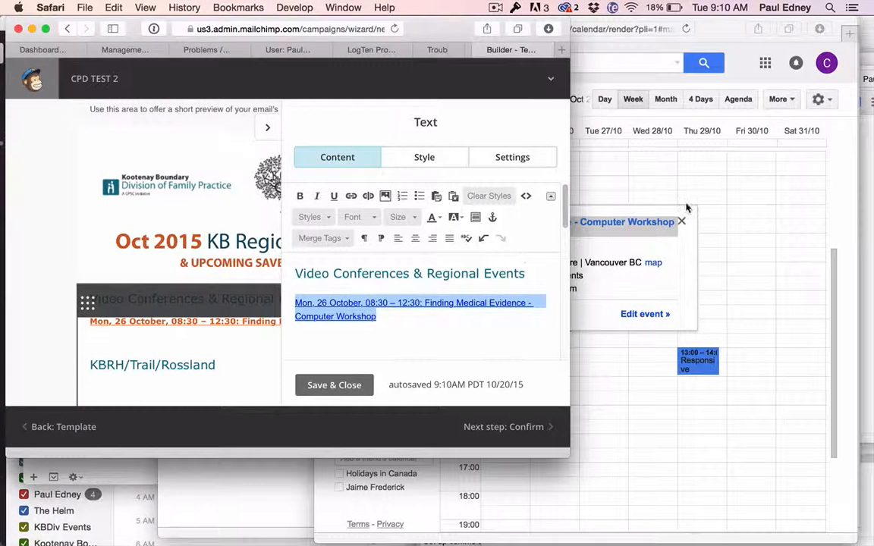
{"action": "left_click", "coordinate": [740, 200]}
{"action": "left_click", "coordinate": [682, 222]}
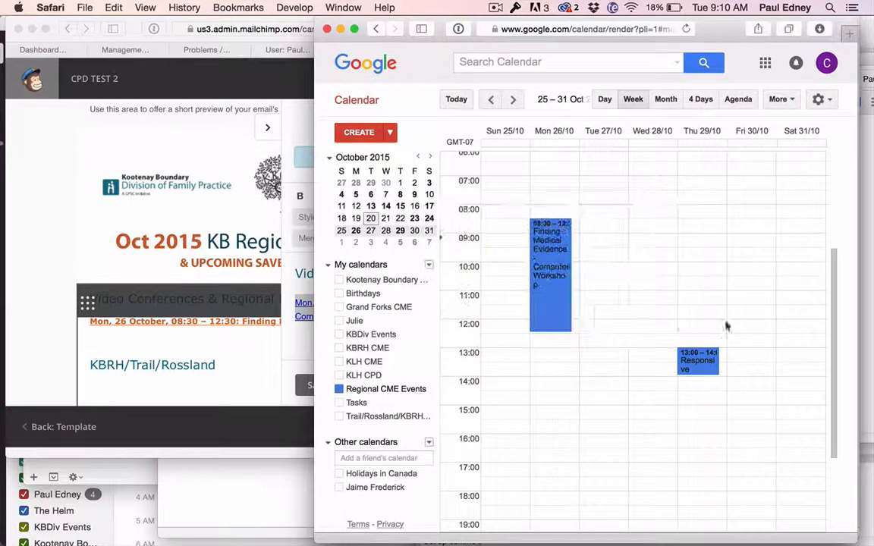
{"action": "left_click", "coordinate": [713, 370]}
{"action": "left_click_drag", "start_coordinate": [727, 289], "coordinate": [615, 273]}
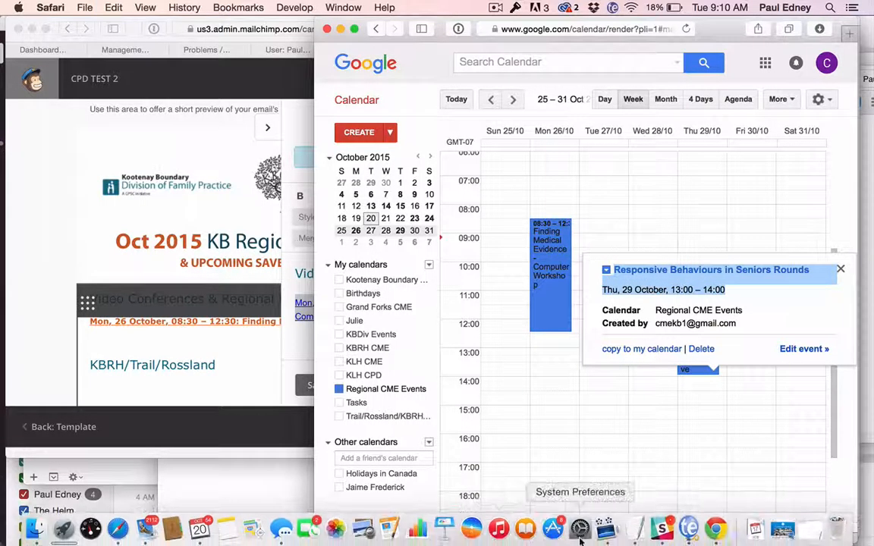
{"action": "left_click", "coordinate": [635, 526]}
- Rearrange the pasted event into 'Thu, 29 October, 13:00 – 14:00: Responsive Behaviours in Seniors Rounds' and select it
{"action": "left_click", "coordinate": [556, 480]}
{"action": "key", "text": "super+v"}
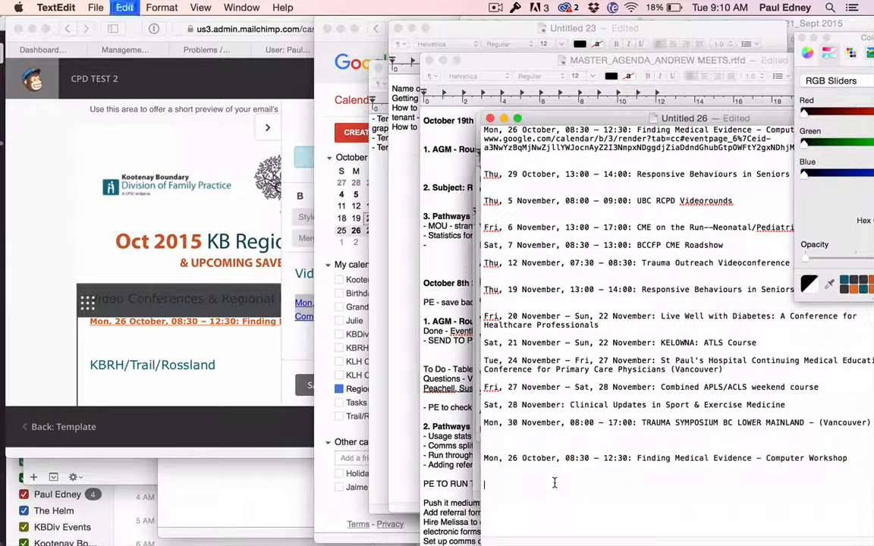
{"action": "left_click_drag", "start_coordinate": [630, 494], "coordinate": [486, 495]}
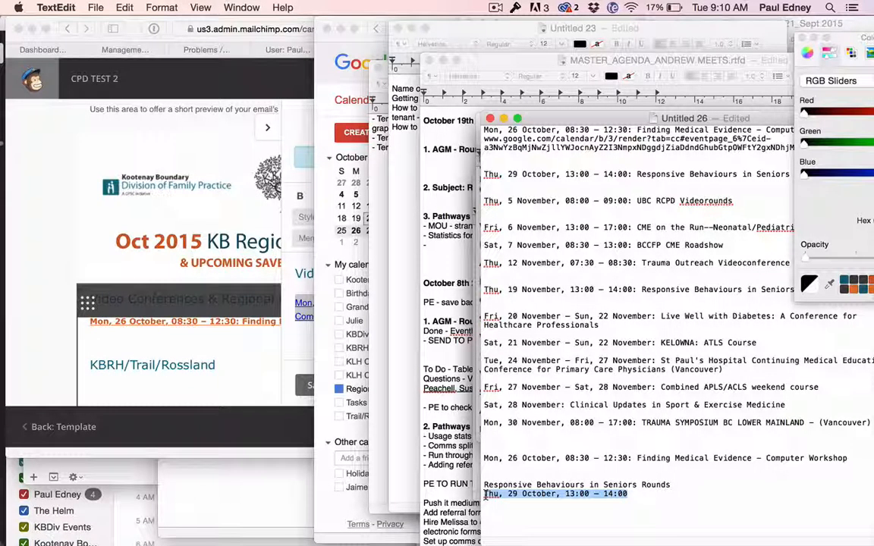
{"action": "key", "text": "super+x"}
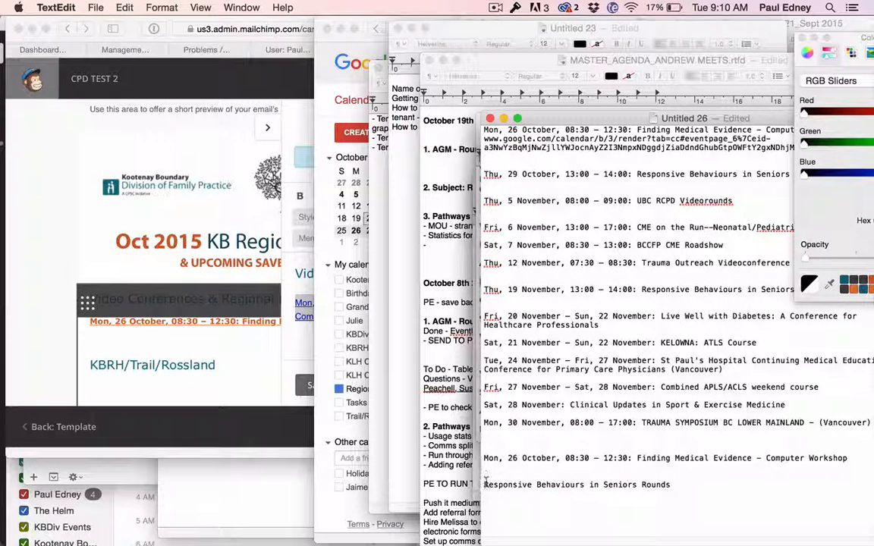
{"action": "key", "text": "super+v"}
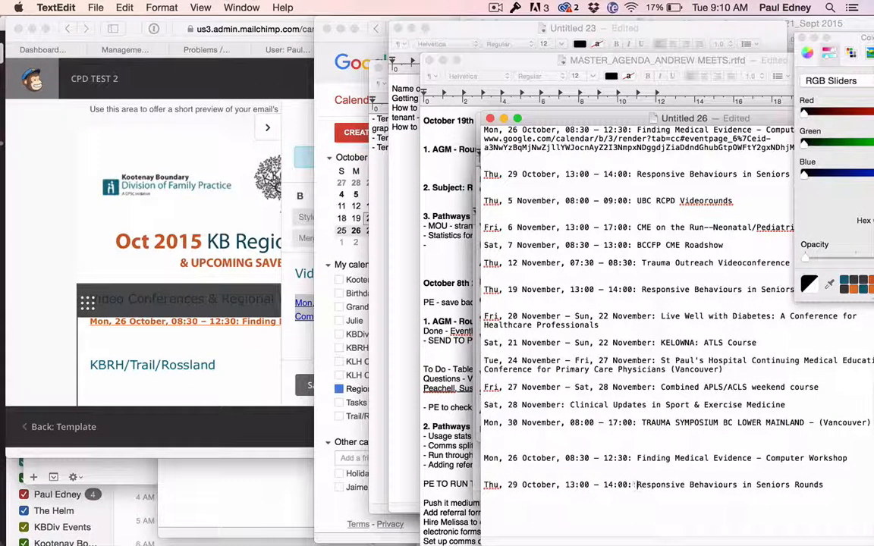
{"action": "triple_click", "coordinate": [530, 484]}
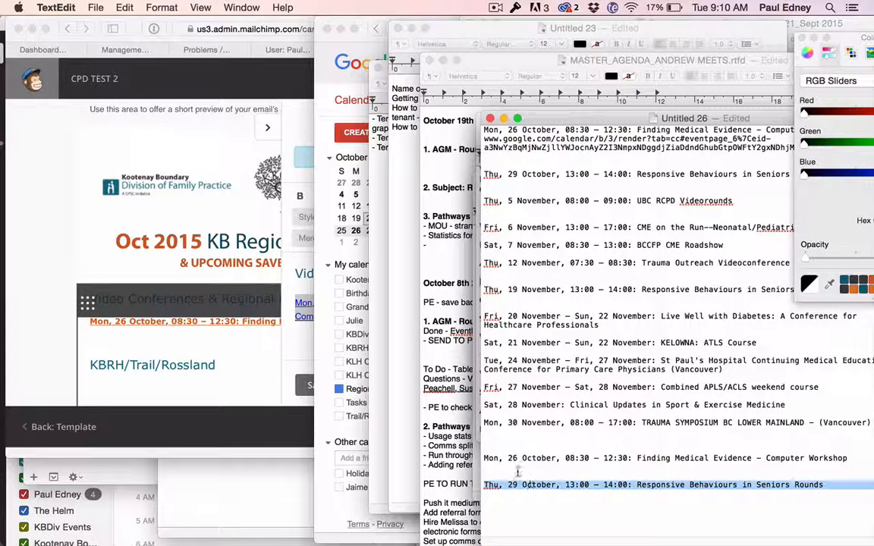
{"action": "left_click", "coordinate": [41, 246]}
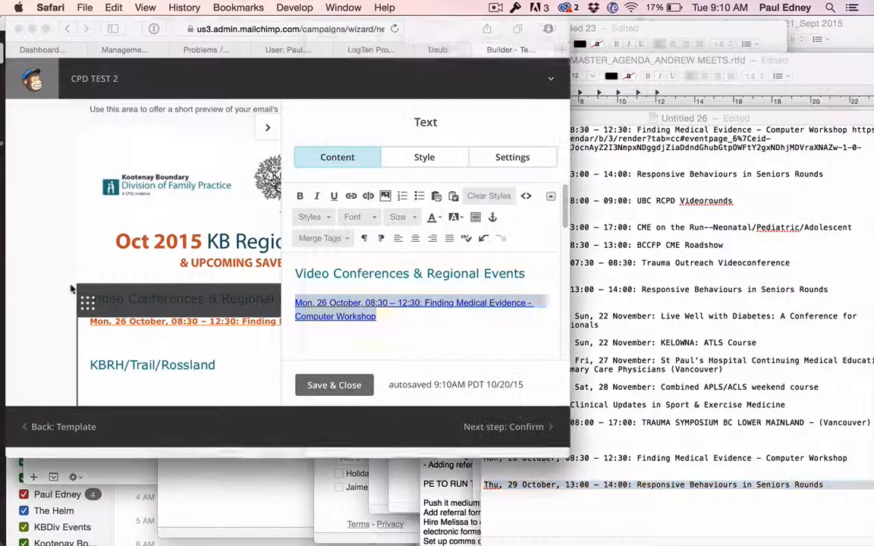
- Paste the Thu, 29 October Responsive Behaviours in Seniors Rounds line on a new line below the workshop link
{"action": "left_click", "coordinate": [381, 316]}
{"action": "key", "text": "Return"}
{"action": "key", "text": "Return"}
{"action": "key", "text": "super+v"}
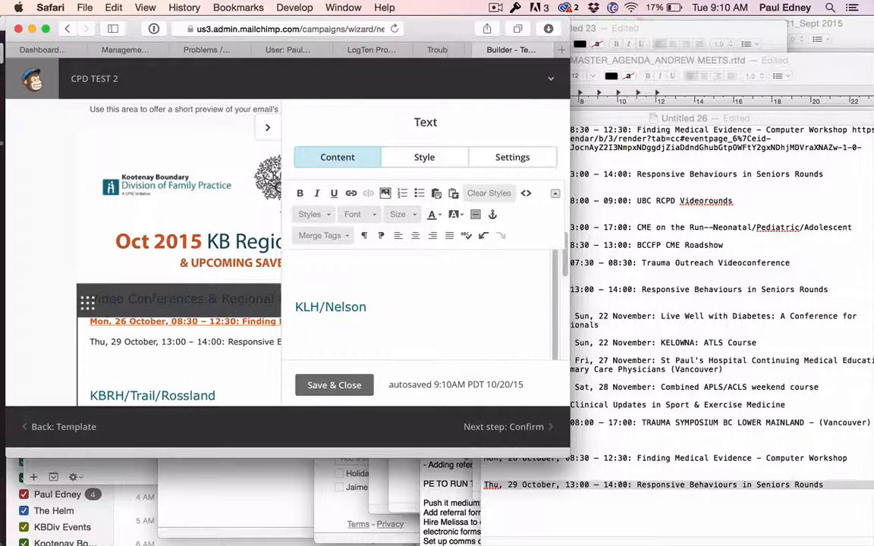
{"action": "scroll", "coordinate": [437, 314], "scroll_direction": "down", "scroll_amount": 5}
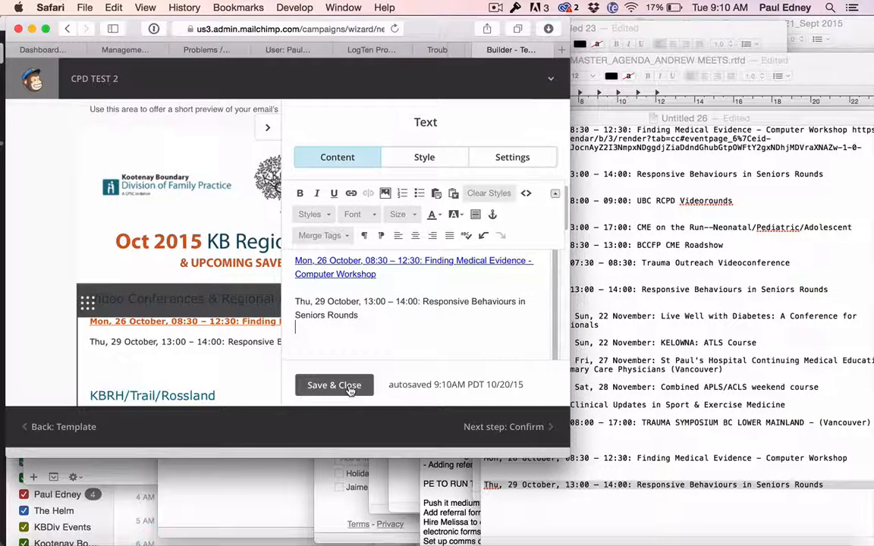
- Copy the web address of the Responsive Behaviours in Seniors Rounds event's details page from the CPD Calendar agenda
{"action": "mouse_move", "coordinate": [526, 542]}
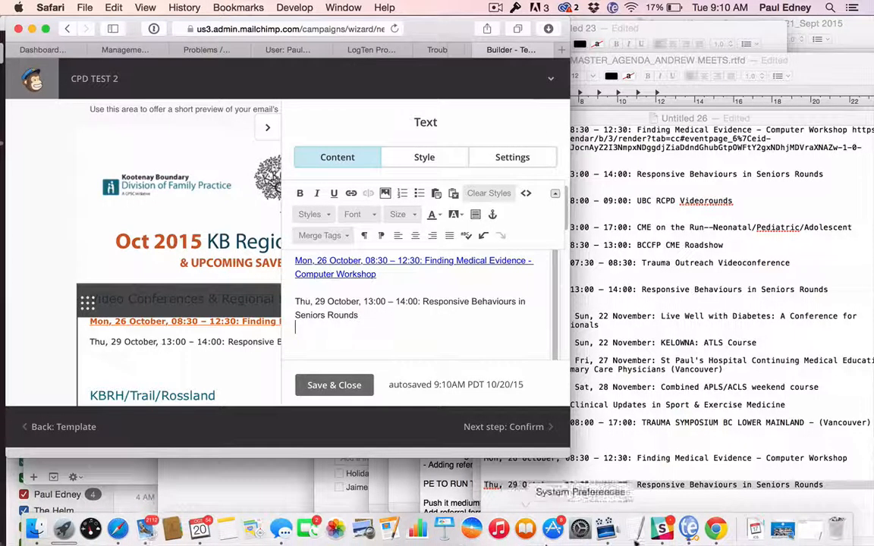
{"action": "left_click", "coordinate": [710, 535]}
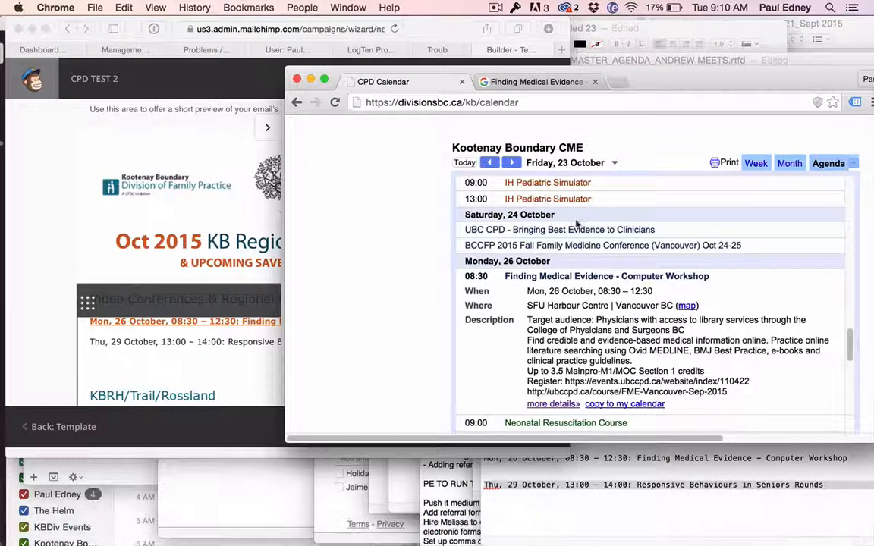
{"action": "scroll", "coordinate": [568, 314], "scroll_direction": "down", "scroll_amount": 5}
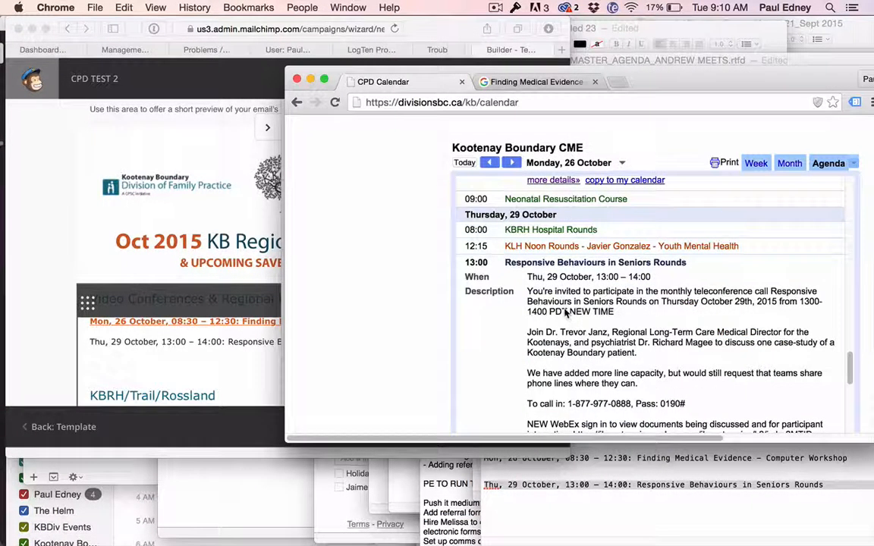
{"action": "scroll", "coordinate": [507, 263], "scroll_direction": "down", "scroll_amount": 1}
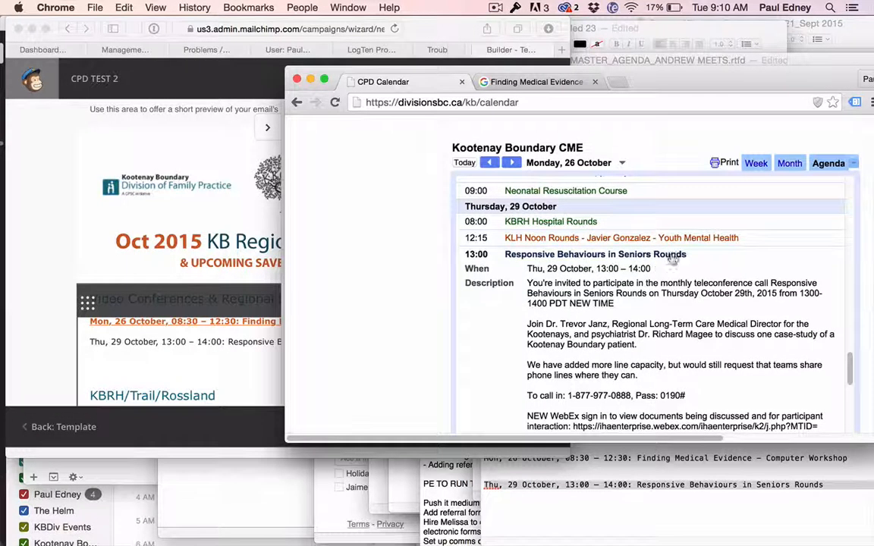
{"action": "scroll", "coordinate": [600, 258], "scroll_direction": "down", "scroll_amount": 2}
{"action": "scroll", "coordinate": [646, 296], "scroll_direction": "down", "scroll_amount": 3}
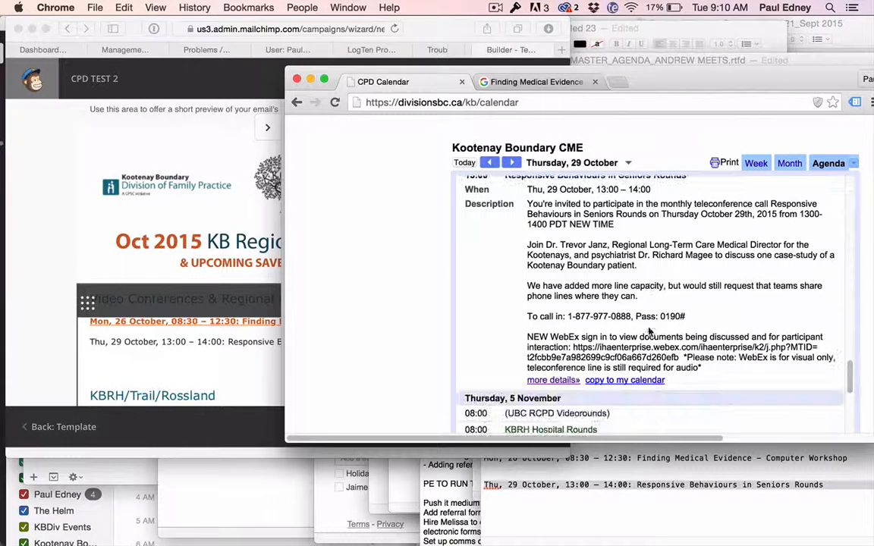
{"action": "left_click", "coordinate": [561, 381]}
{"action": "left_click", "coordinate": [524, 103]}
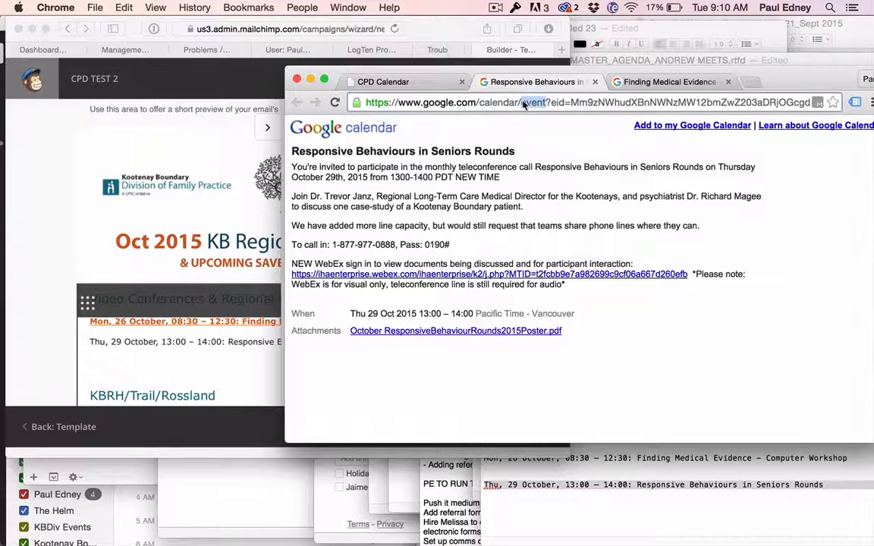
{"action": "key", "text": "super+c"}
{"action": "left_click", "coordinate": [195, 348]}
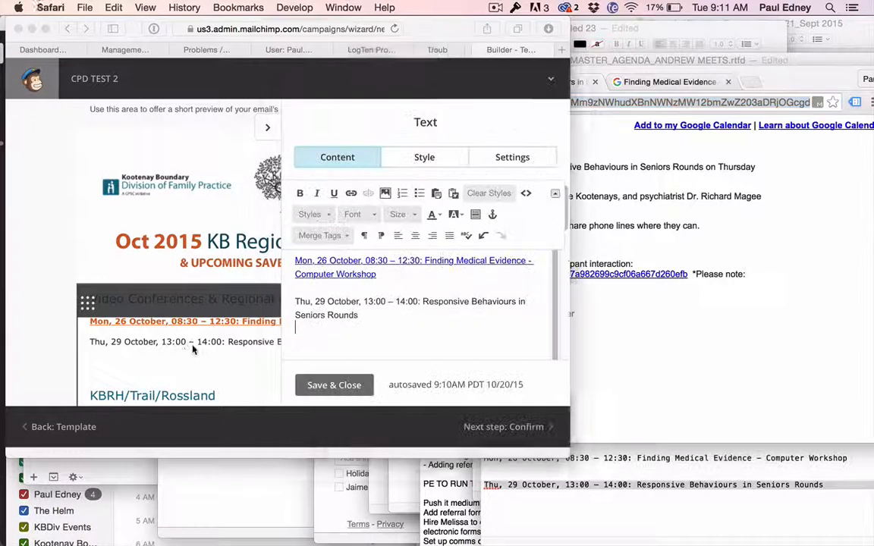
- Link the Thu, 29 October Seniors Rounds entry to its copied event page address
{"action": "left_click_drag", "start_coordinate": [362, 315], "coordinate": [295, 302]}
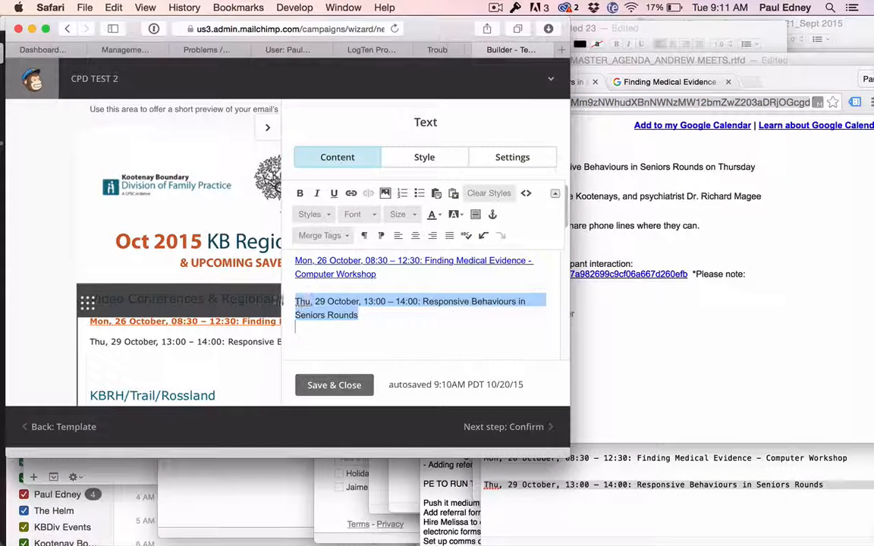
{"action": "left_click", "coordinate": [351, 192]}
{"action": "key", "text": "super+v"}
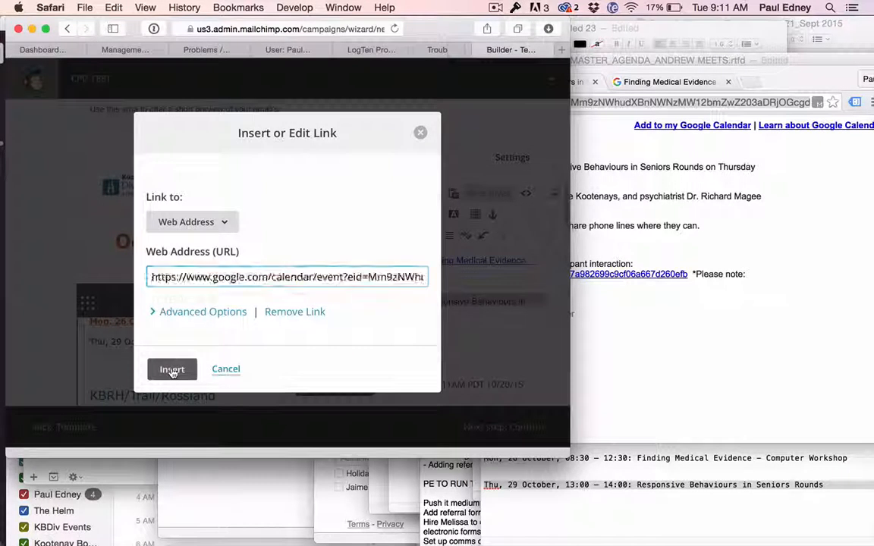
{"action": "left_click", "coordinate": [172, 370]}
- Save and close the text block, then review the updated newsletter preview
{"action": "left_click", "coordinate": [346, 385]}
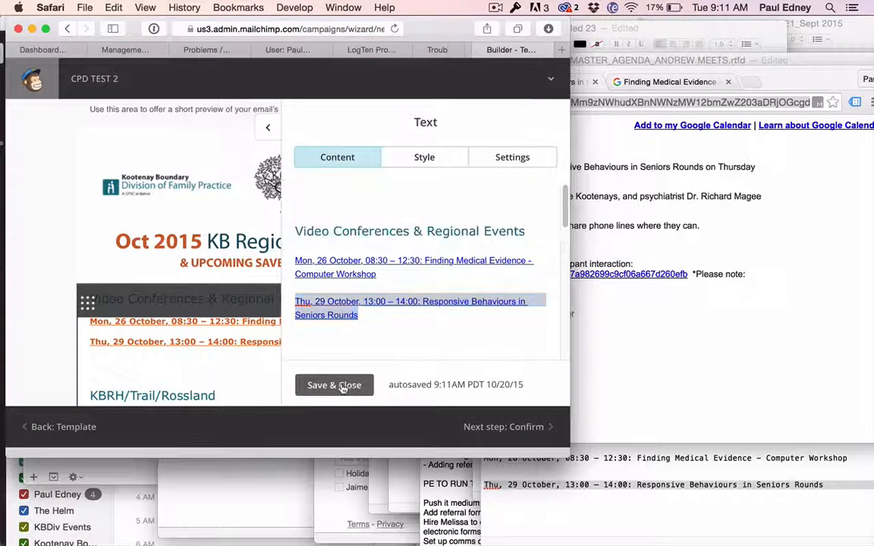
{"action": "scroll", "coordinate": [522, 349], "scroll_direction": "down", "scroll_amount": 1}
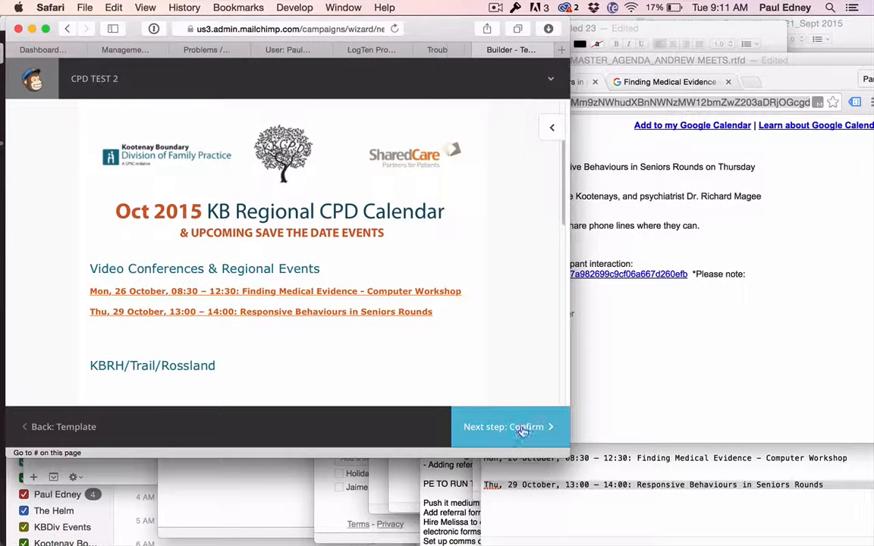
{"action": "scroll", "coordinate": [312, 353], "scroll_direction": "down", "scroll_amount": 5}
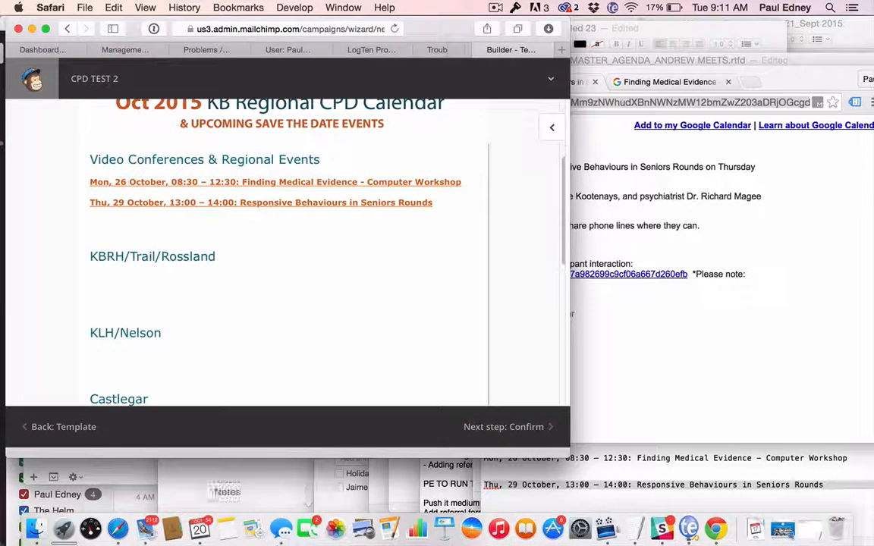
{"action": "left_click", "coordinate": [117, 531]}
- Switch the week view from Regional CME Events to the KLH CPD and KLH CME calendars
{"action": "left_click", "coordinate": [630, 247]}
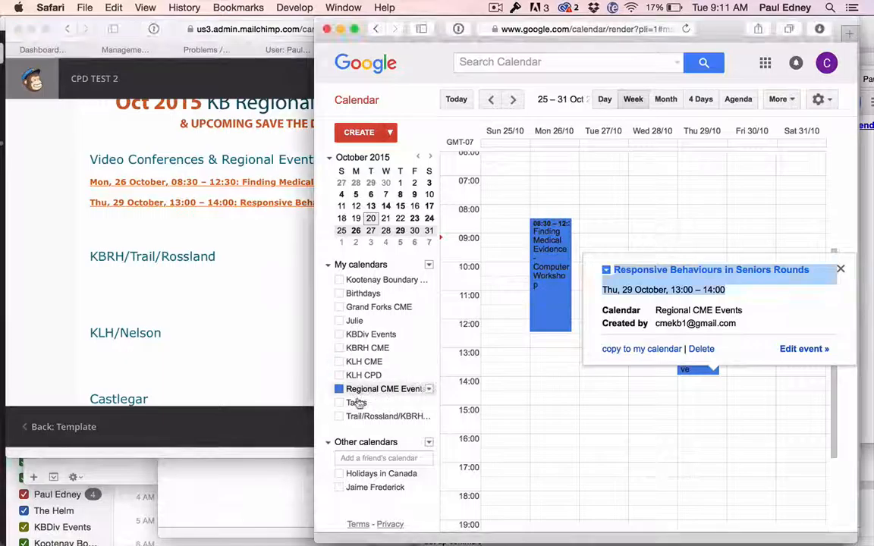
{"action": "left_click", "coordinate": [340, 389]}
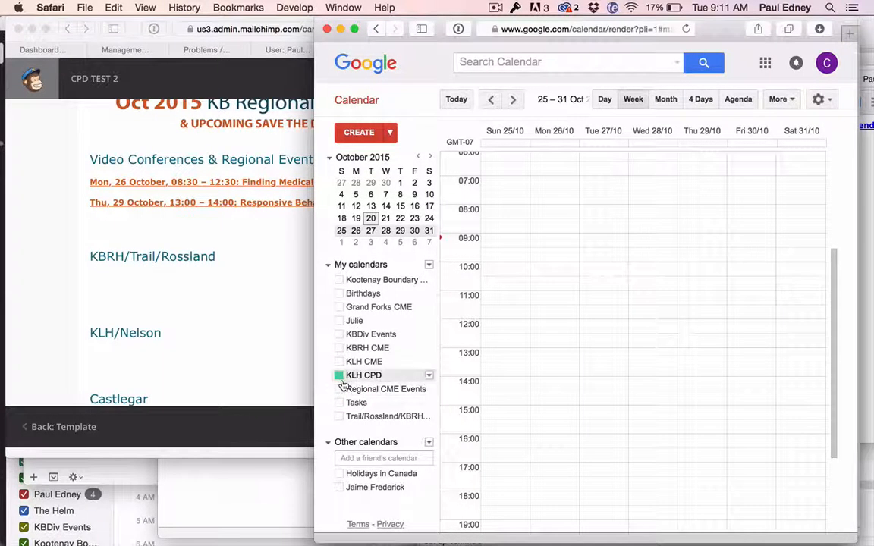
{"action": "left_click", "coordinate": [340, 362]}
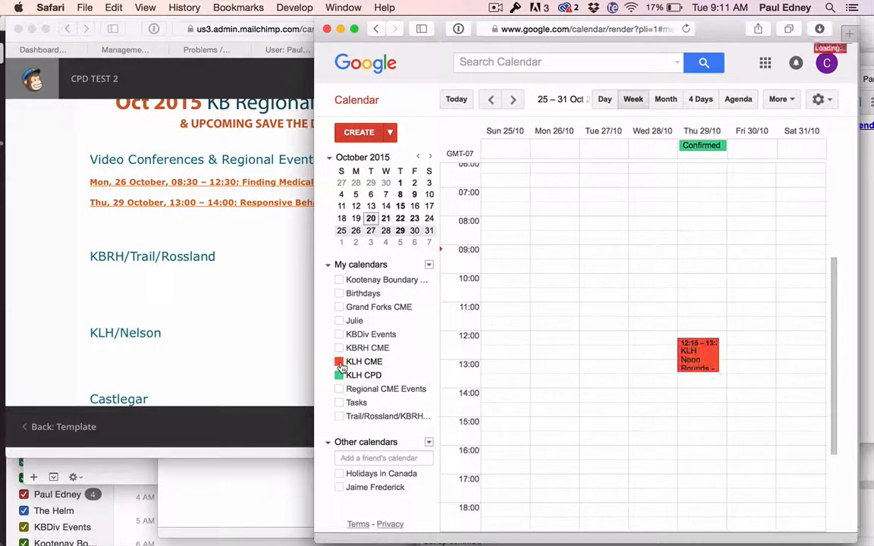
{"action": "scroll", "coordinate": [677, 388], "scroll_direction": "up", "scroll_amount": 1}
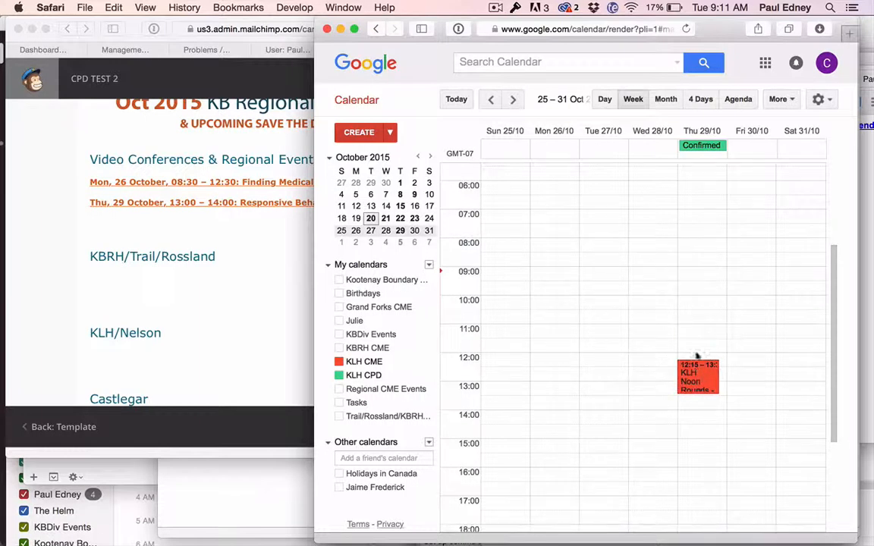